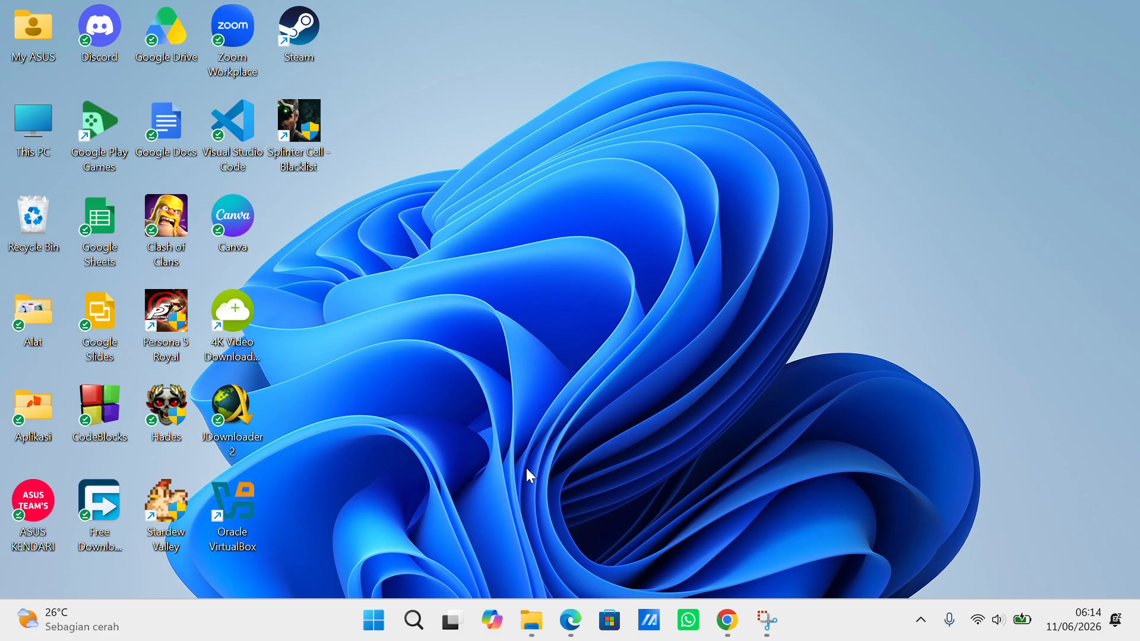
Bring Microsoft Edge forward on the VirtualBox 7.2.8 downloads page
left_click(469, 27)
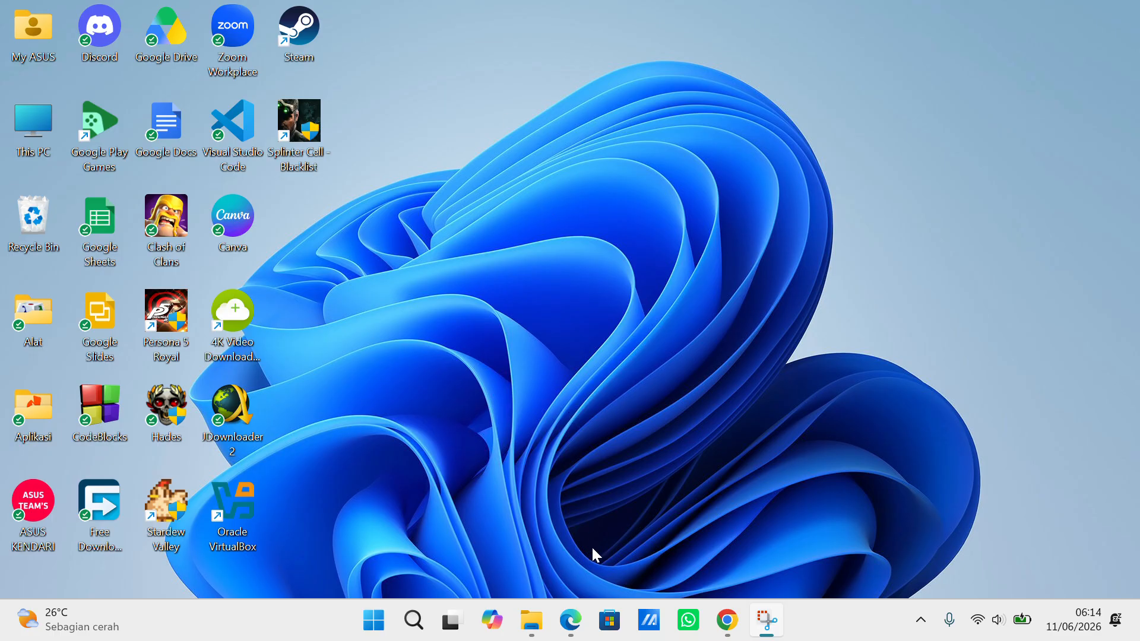
left_click(569, 621)
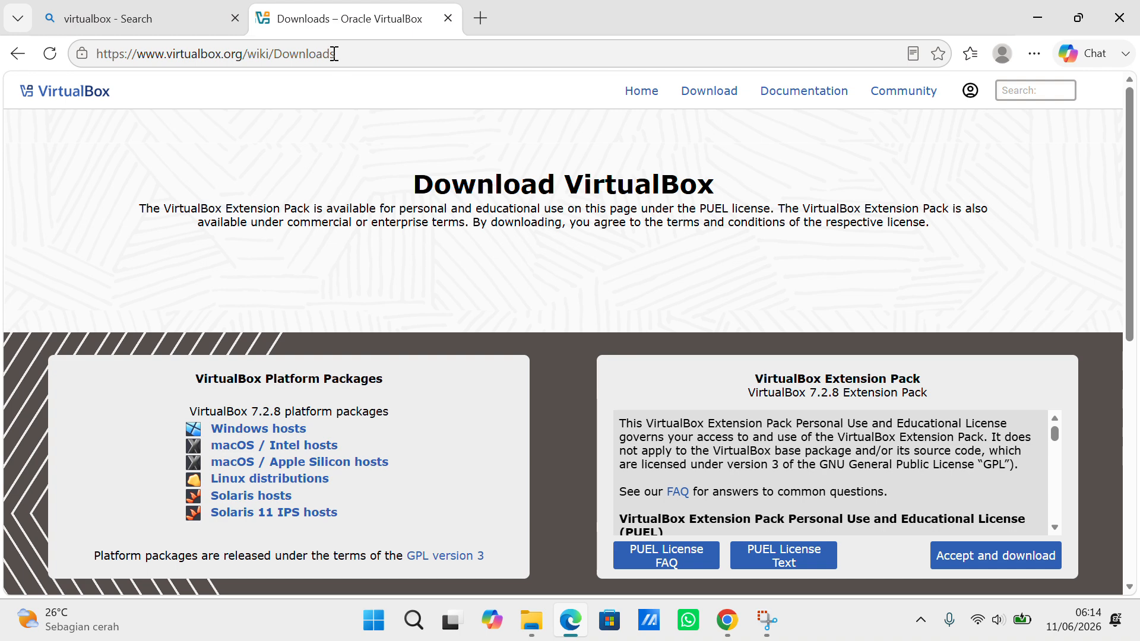
From the VirtualBox search result, reopen the Oracle VirtualBox site's Download VirtualBox page
left_click(205, 19)
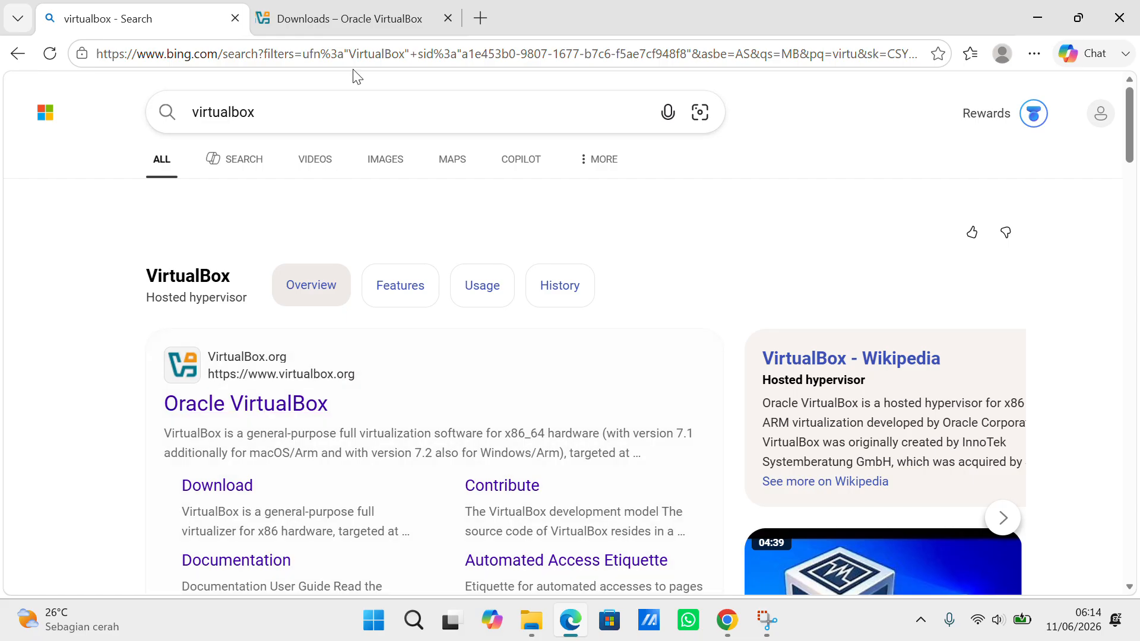
left_click(349, 18)
left_click(178, 19)
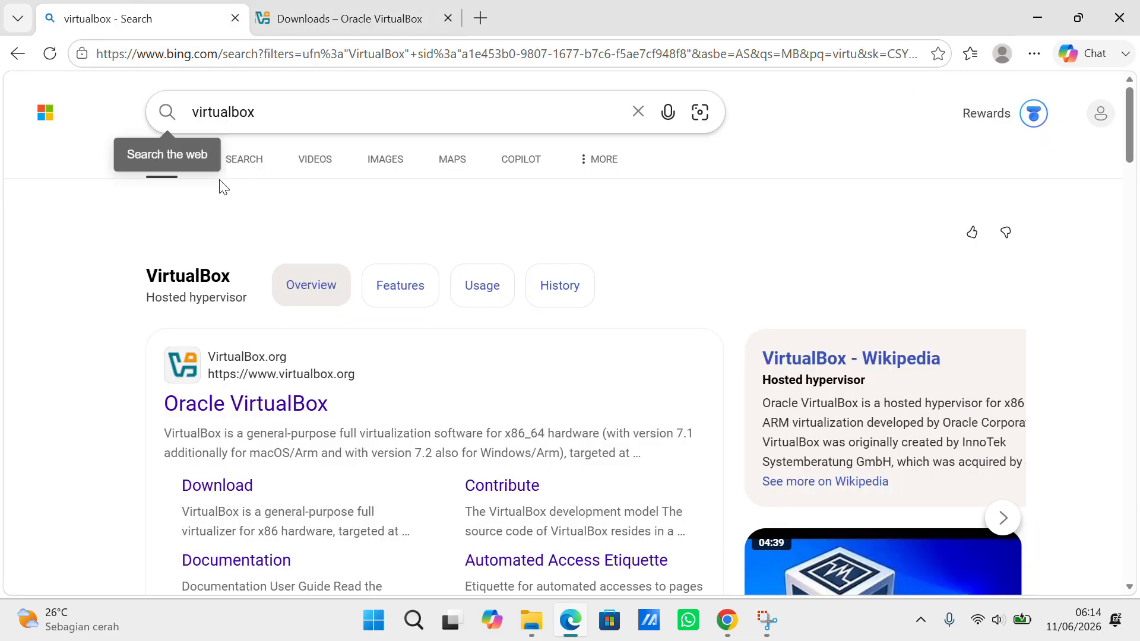
left_click(265, 404)
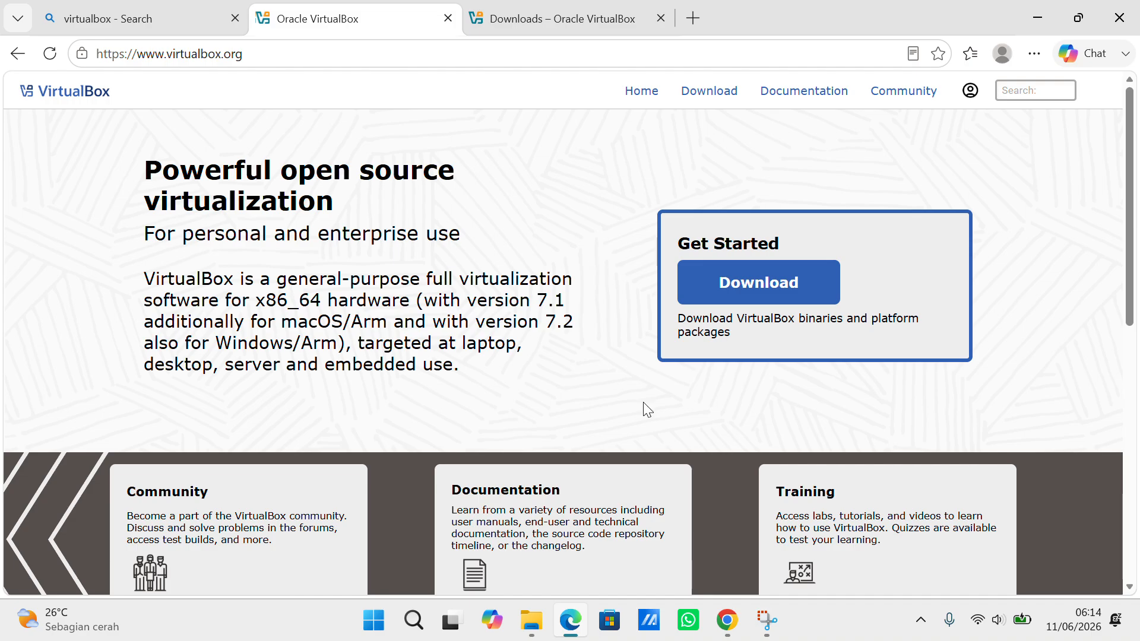
left_click(807, 287)
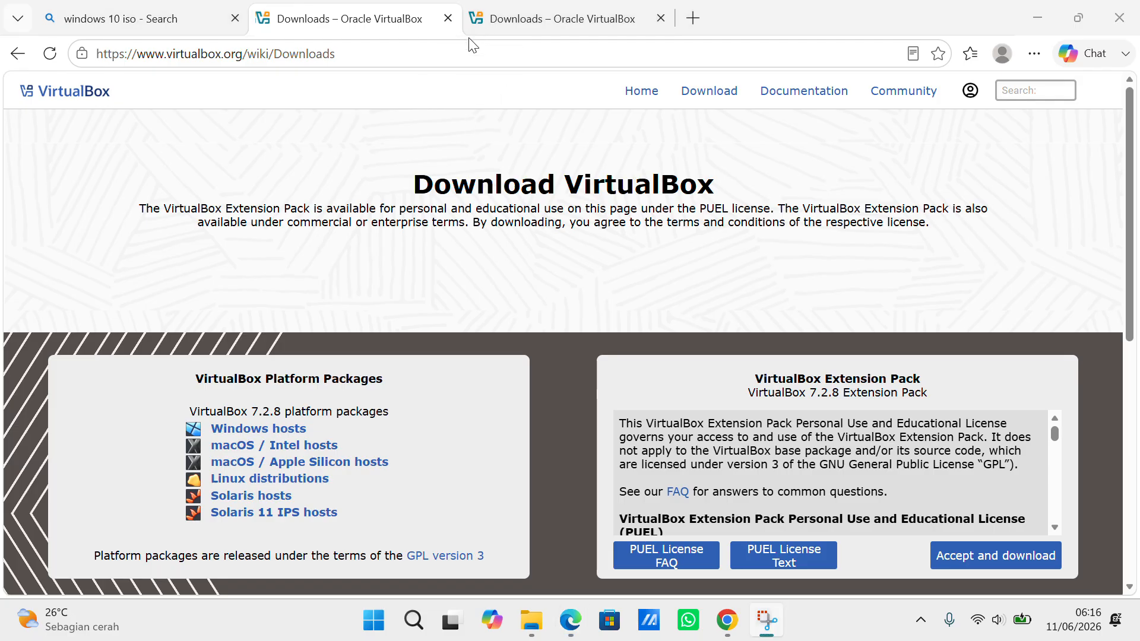
Replace the previous Bing search with 'download windows 10' and run it
left_click(227, 26)
scroll(326, 113, "up", 5)
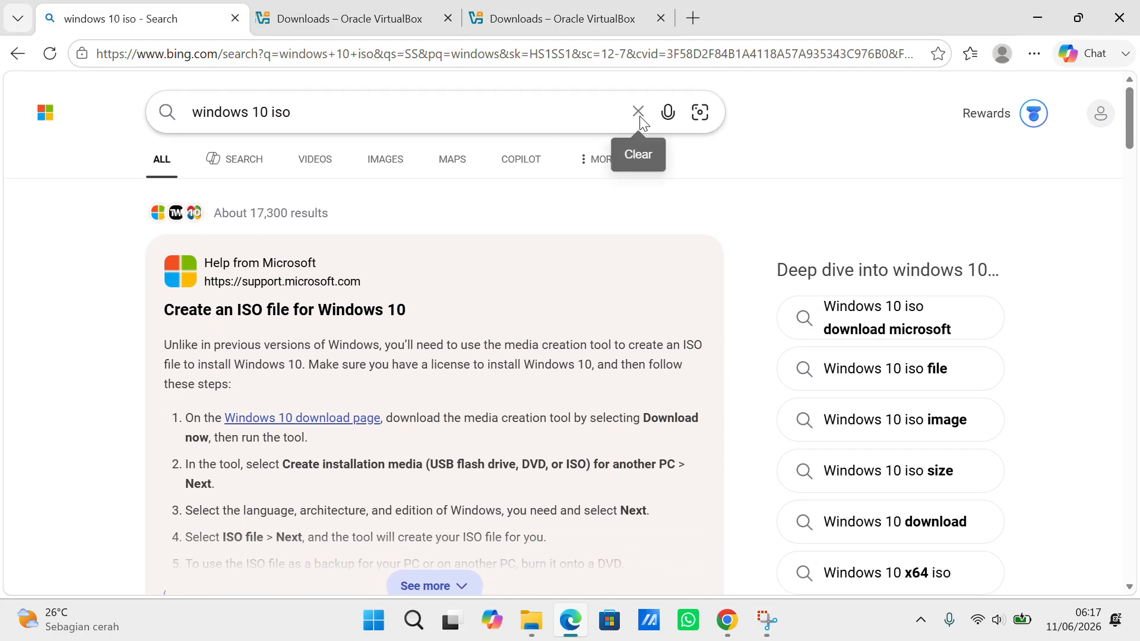
left_click(638, 112)
type("w")
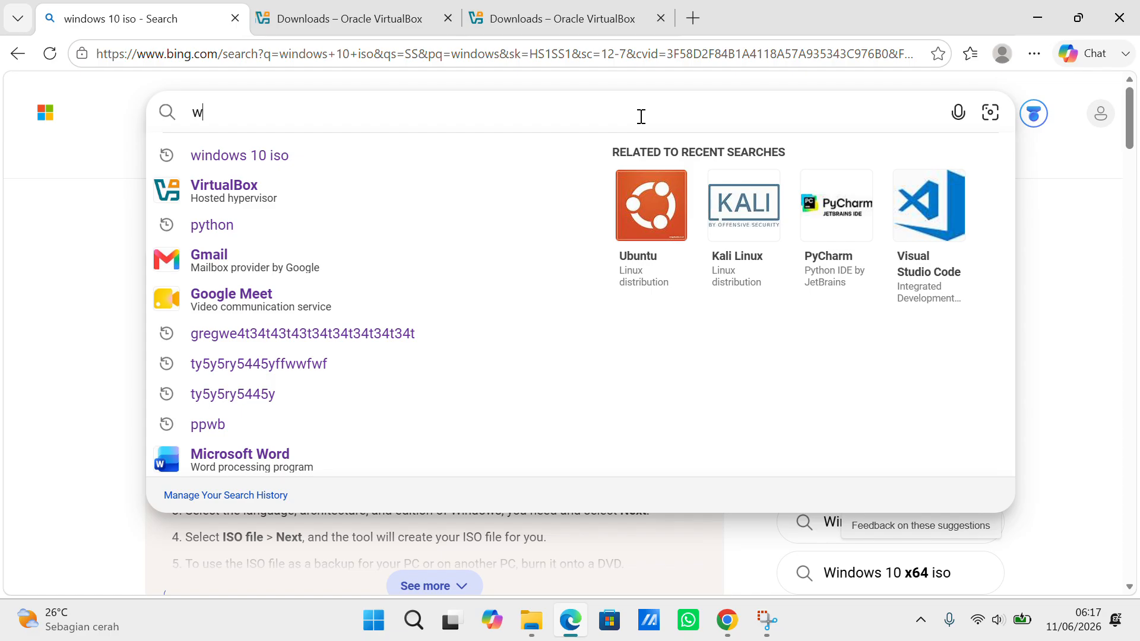
key("BackSpace")
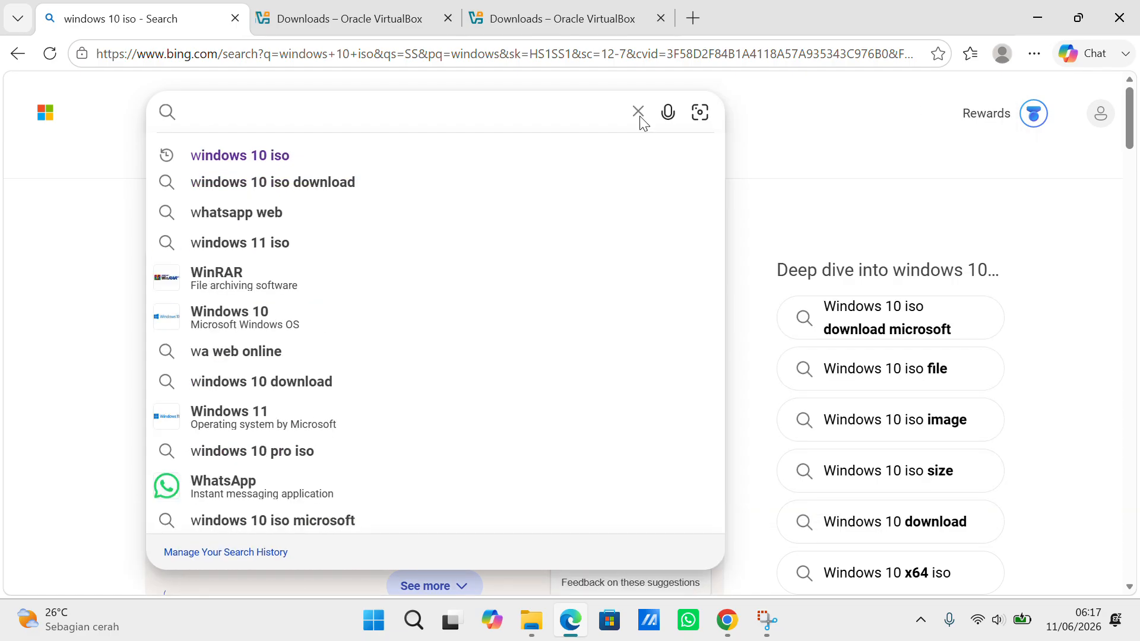
type("downlo")
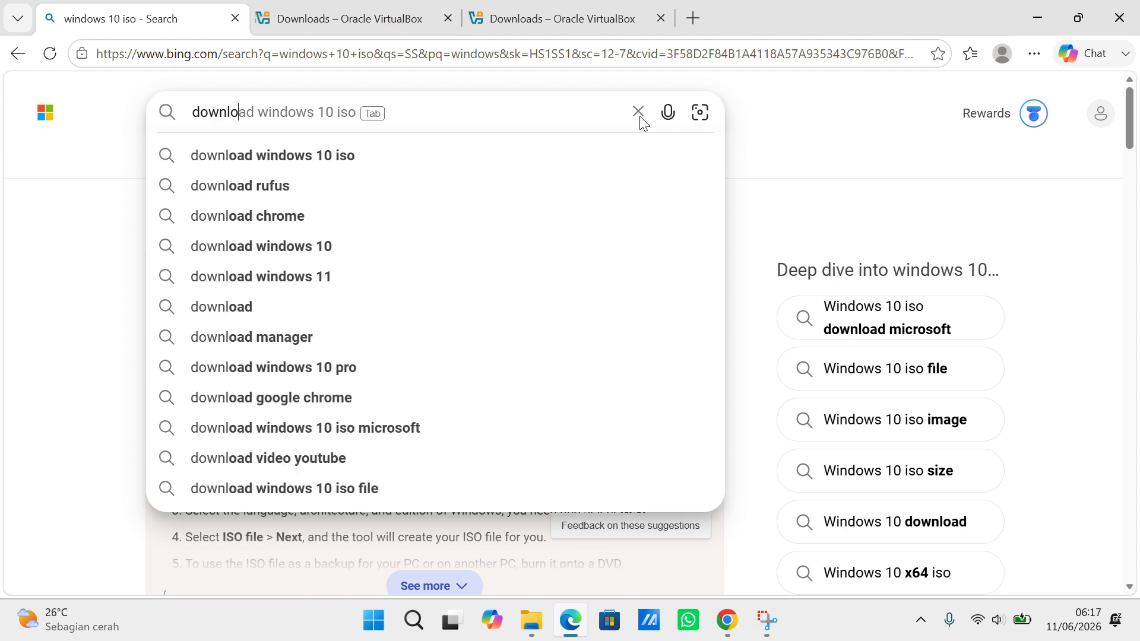
type("ad windows 10")
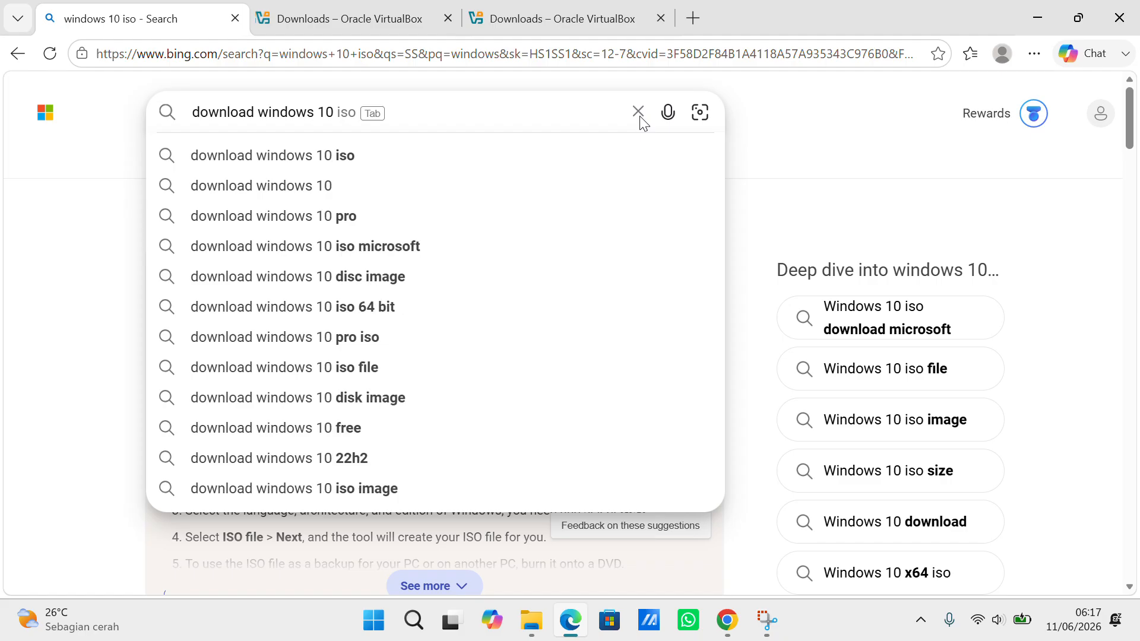
key("Return")
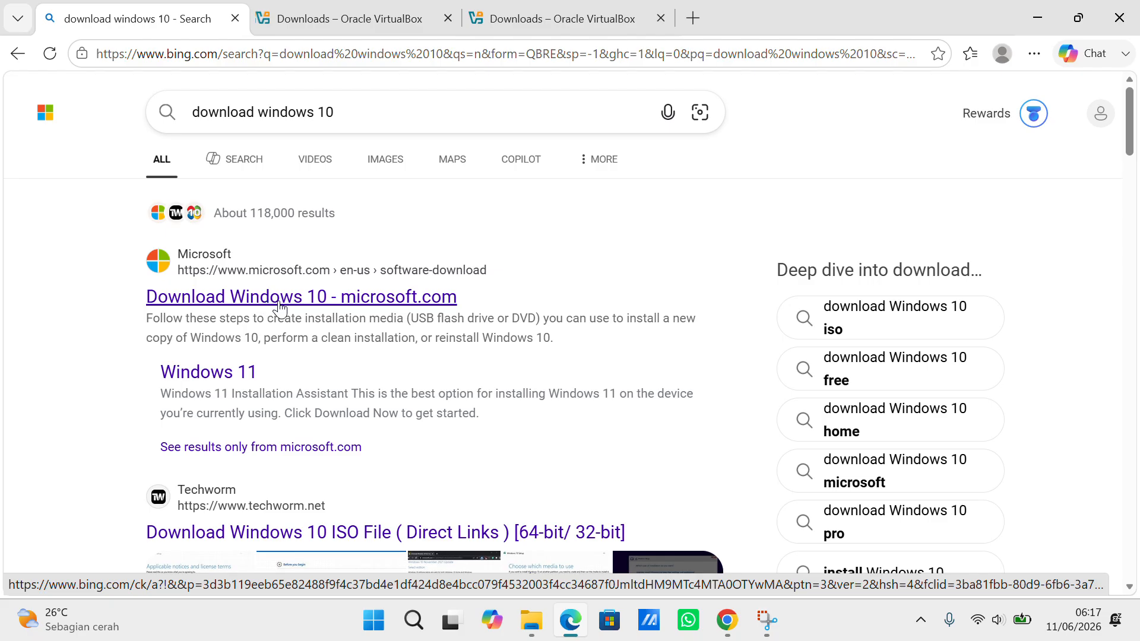
Download MediaCreationTool_22H2.exe from Microsoft's Download Windows 10 page
left_click(378, 297)
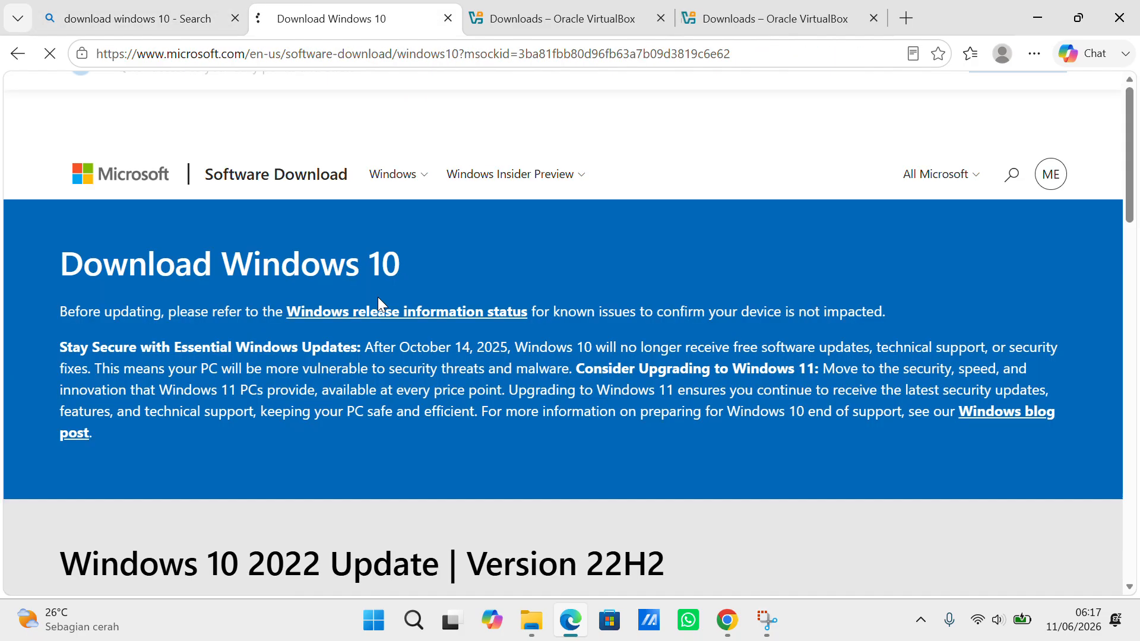
scroll(389, 366, "down", 8)
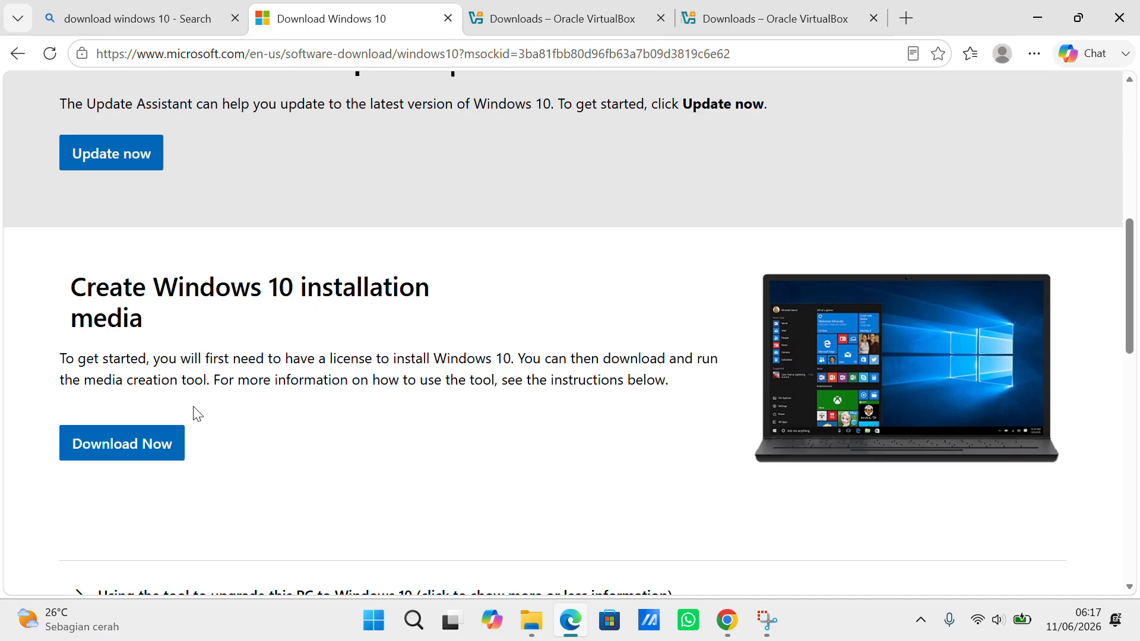
left_click(153, 455)
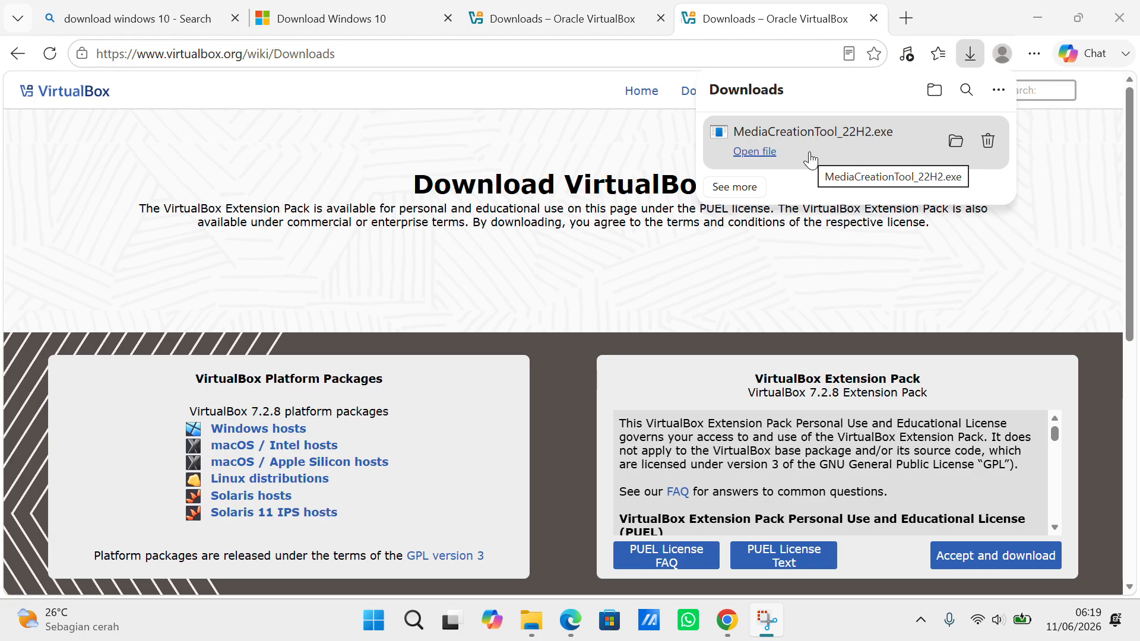
Launch MediaCreationTool_22H2.exe from Edge's Downloads panel
left_click(809, 154)
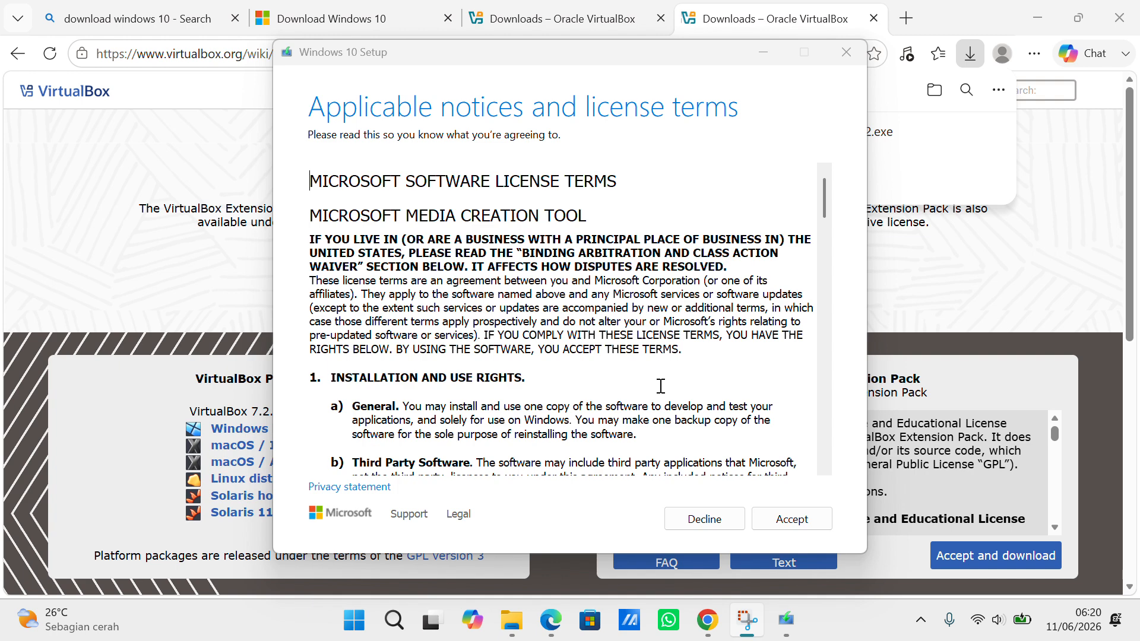
Accept the Windows 10 Setup license terms
left_click(796, 526)
left_click(797, 525)
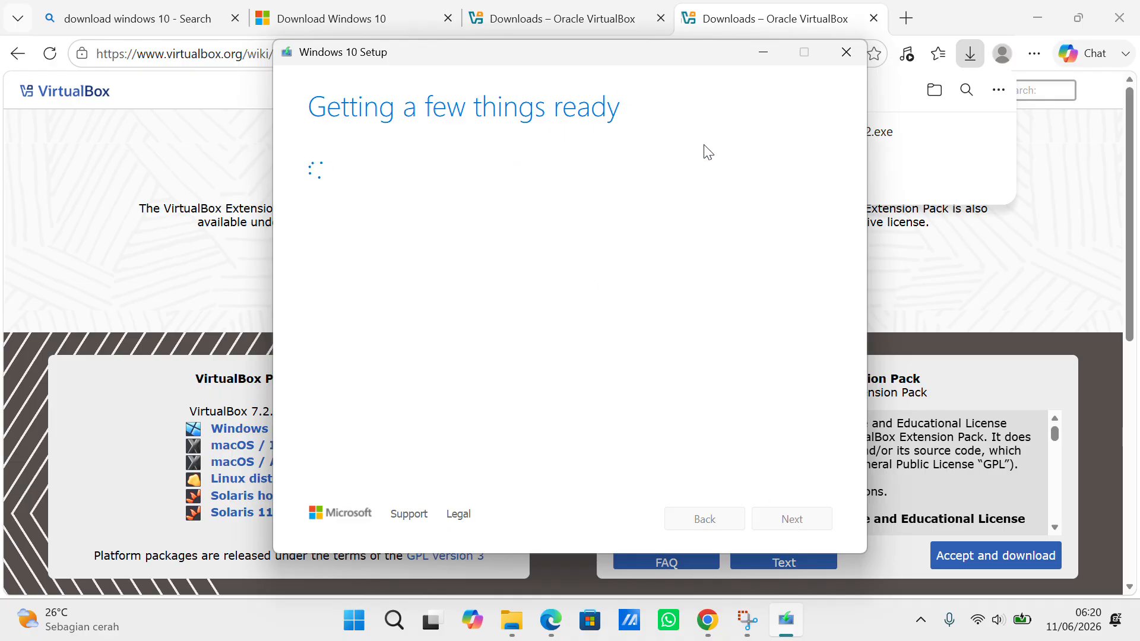
left_click(473, 27)
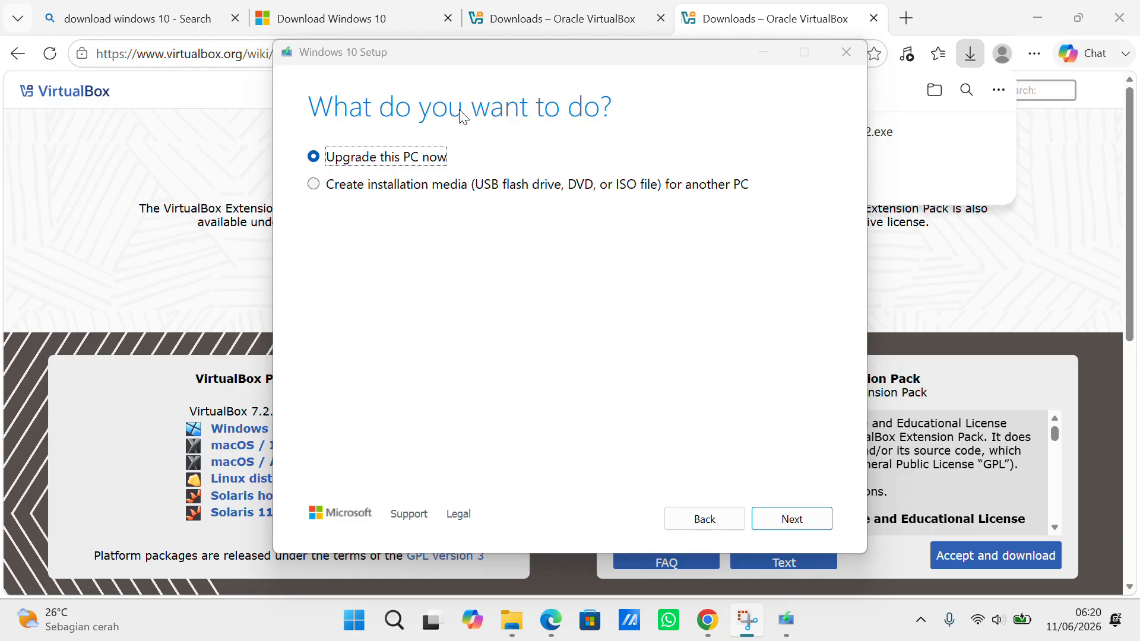
Create installation media with the recommended language and edition, as an ISO file
left_click(315, 185)
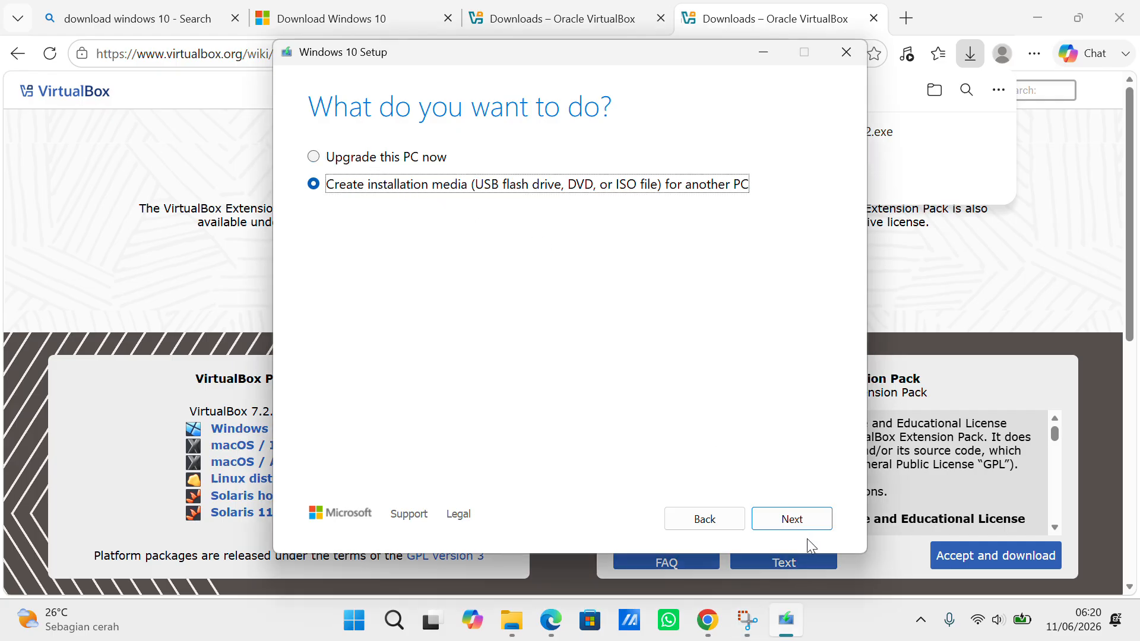
left_click(793, 520)
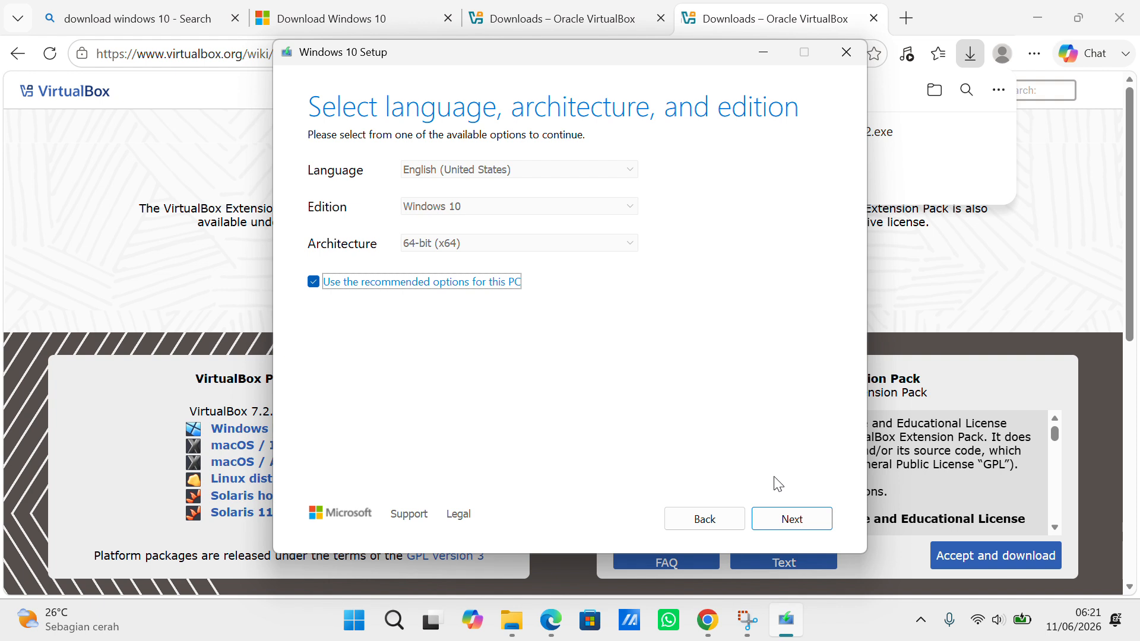
left_click(793, 520)
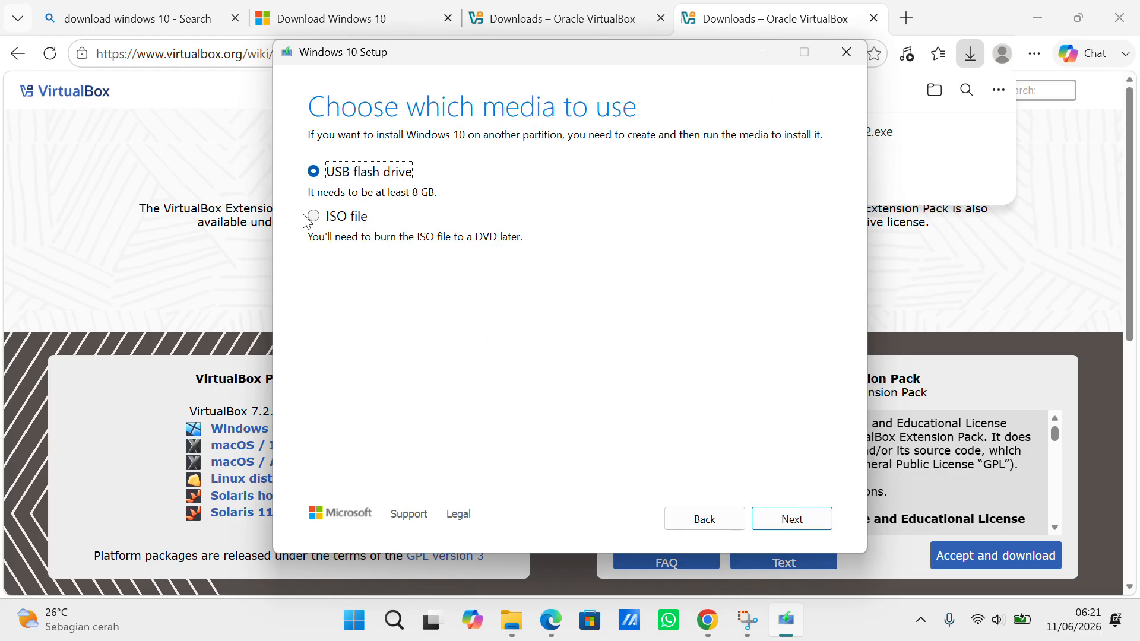
left_click(323, 218)
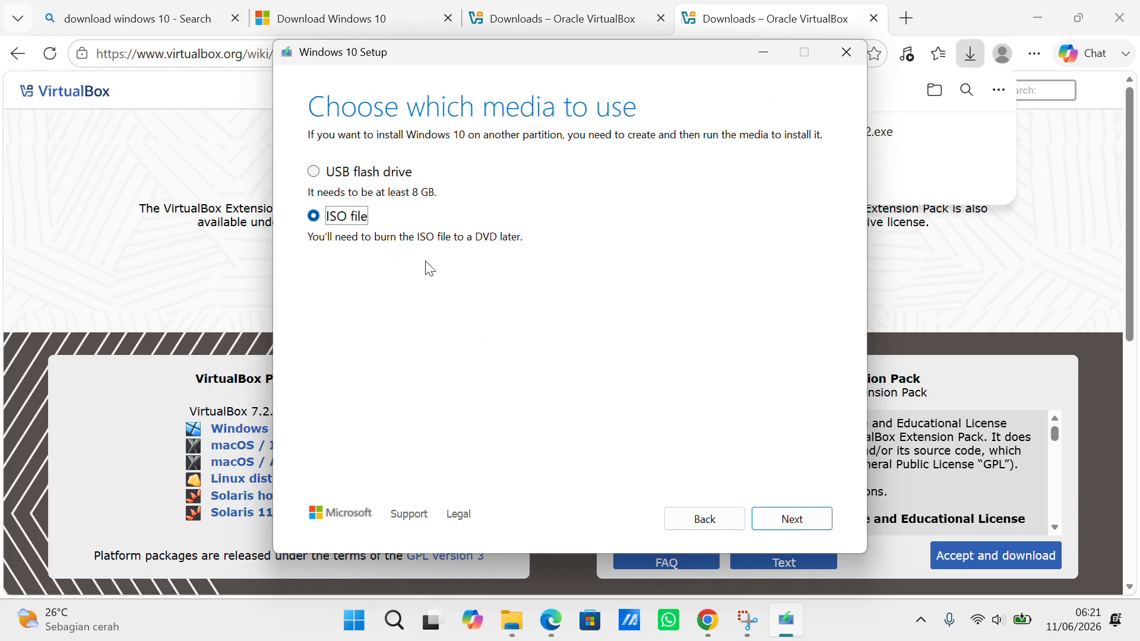
left_click(805, 532)
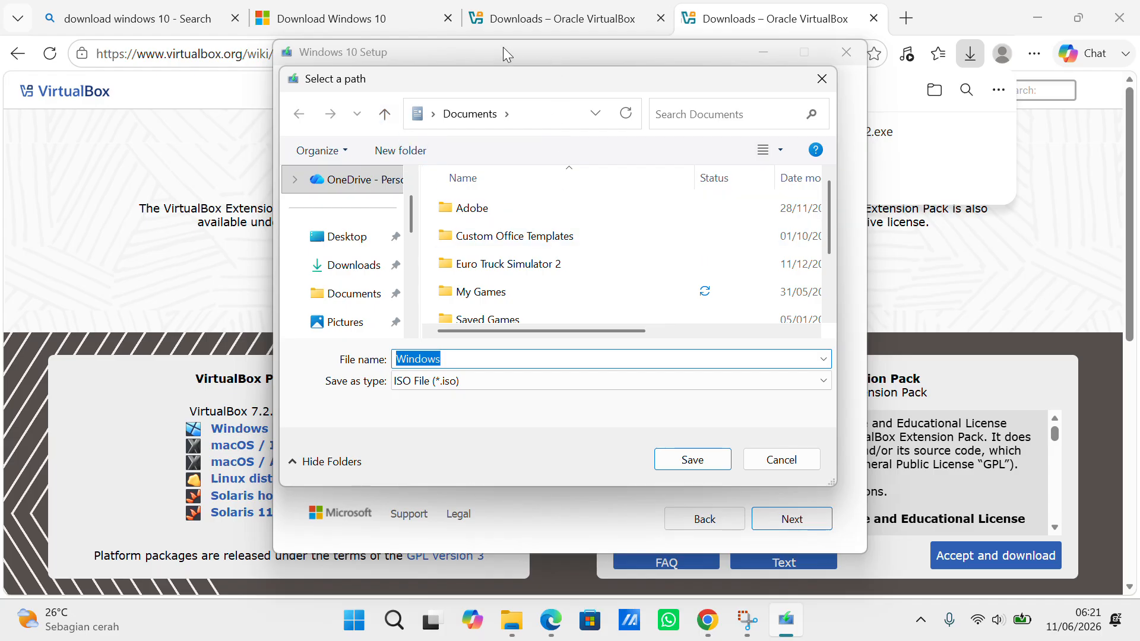
Save the ISO as 'Windows' in the Windows 10 os folder to start downloading
left_click(471, 30)
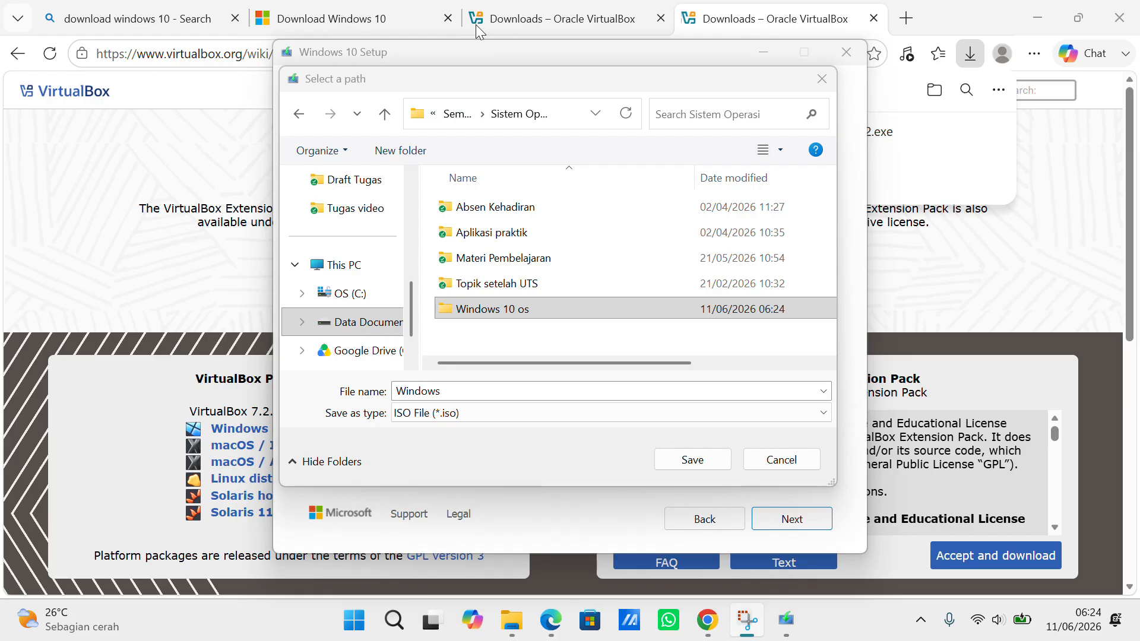
left_click(572, 312)
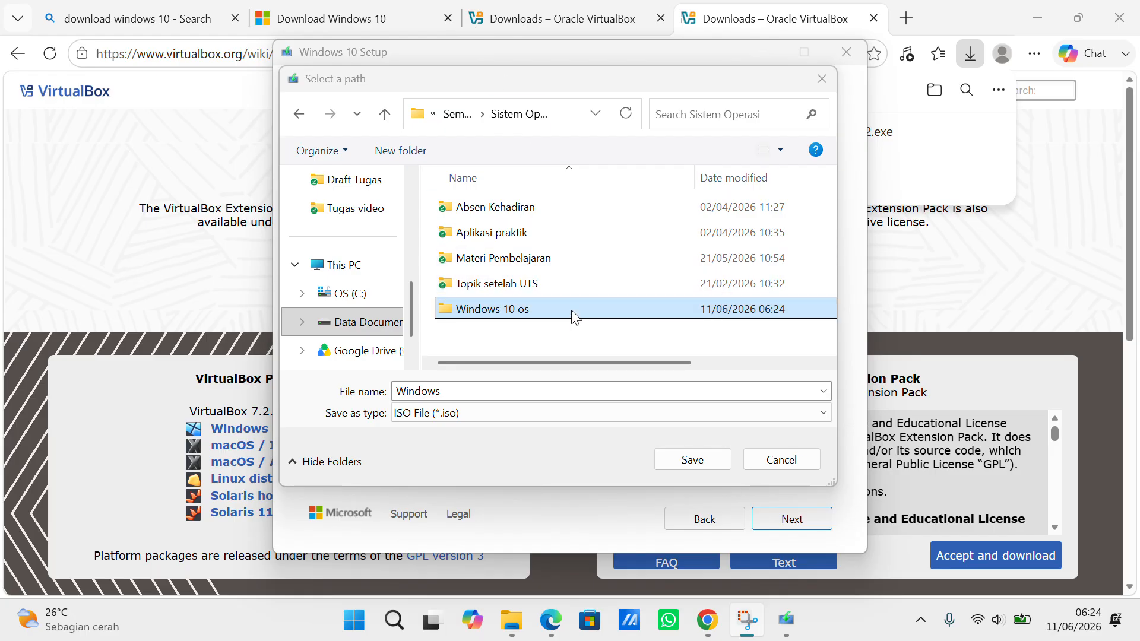
double_click(573, 315)
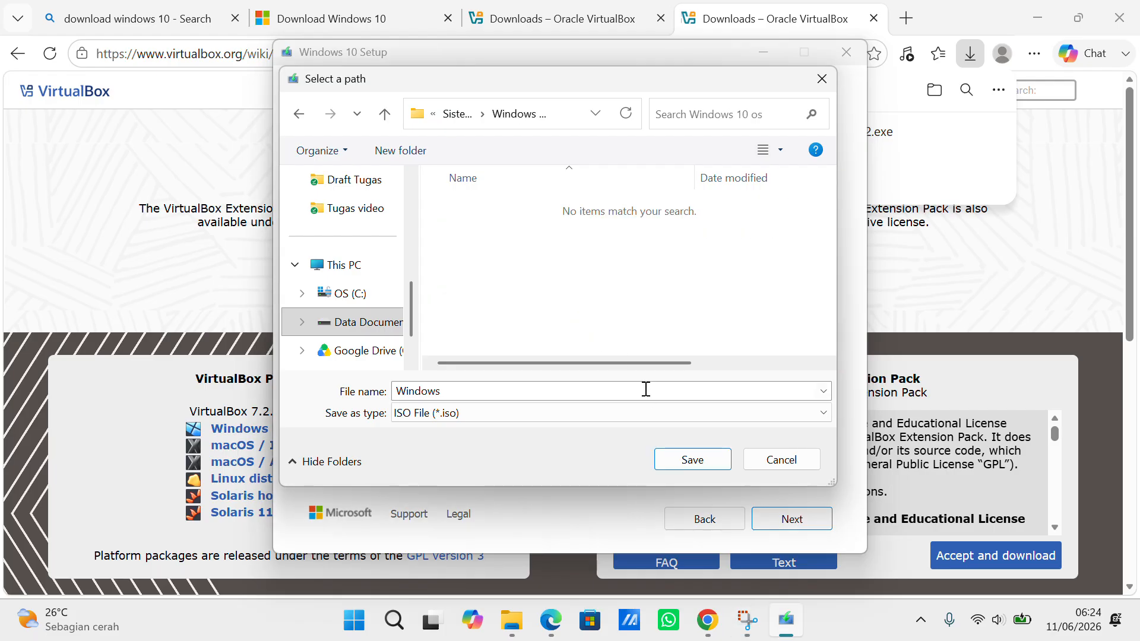
left_click(685, 460)
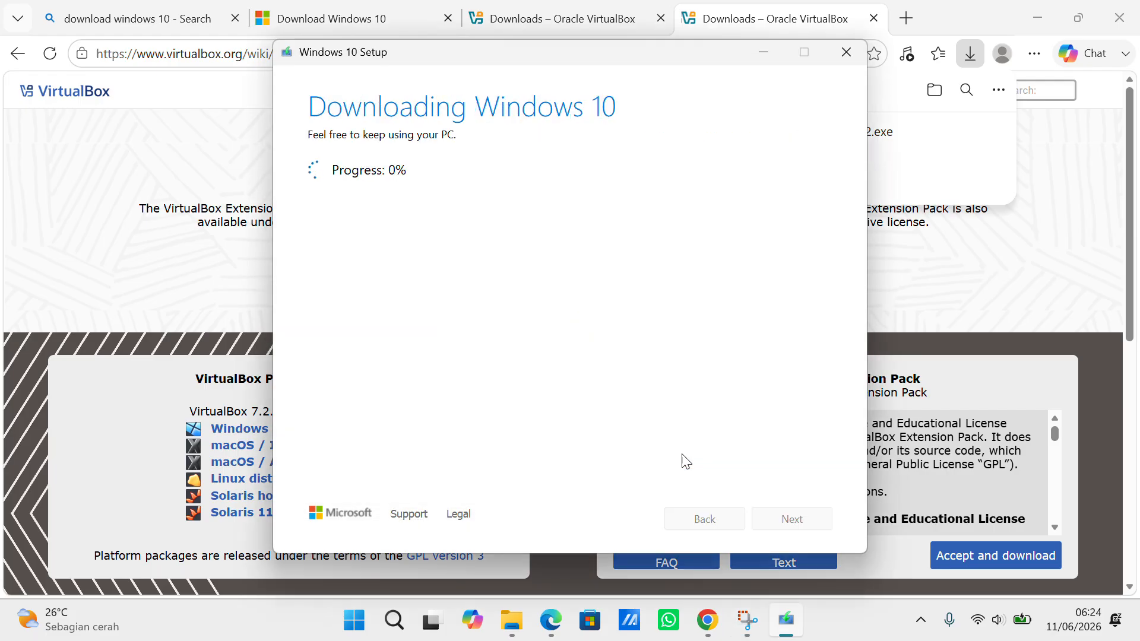
Finish Windows 10 Setup once Windows.iso is saved in the Windows 10 os folder
left_click(478, 25)
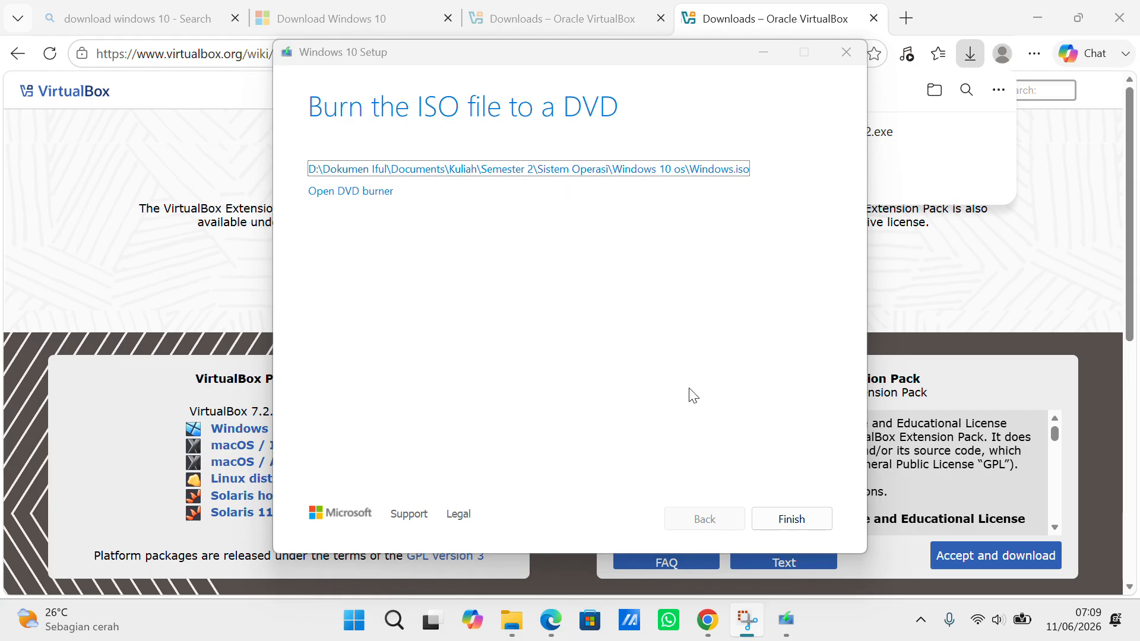
left_click(784, 520)
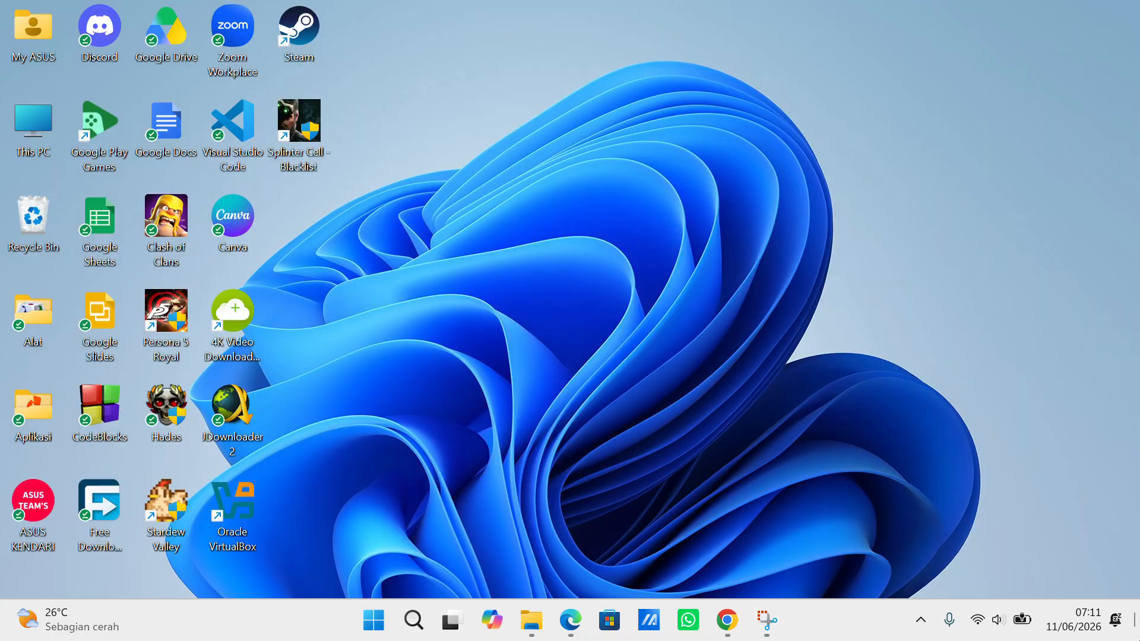
From the desktop, open Oracle VirtualBox Manager's New Virtual Machine dialog
left_click(1137, 620)
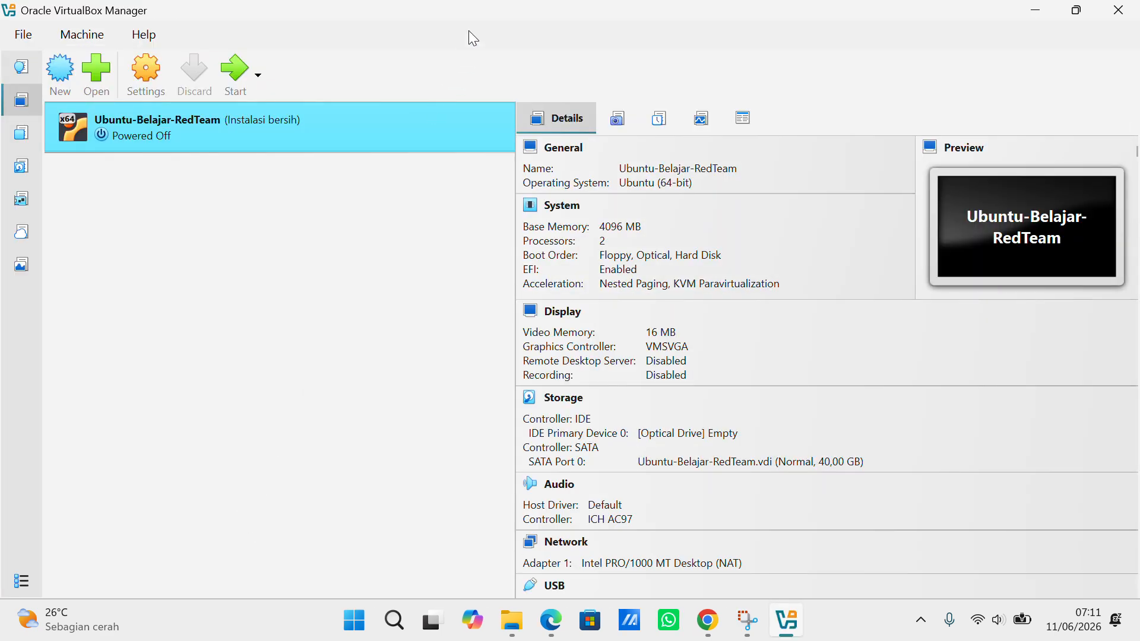
left_click(472, 33)
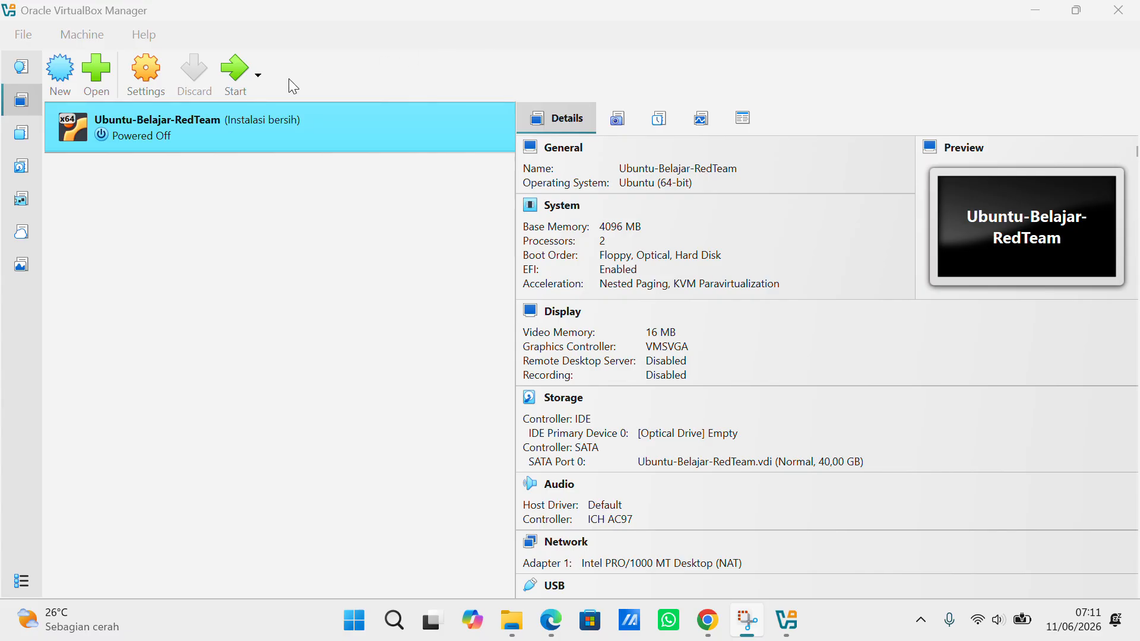
left_click(62, 83)
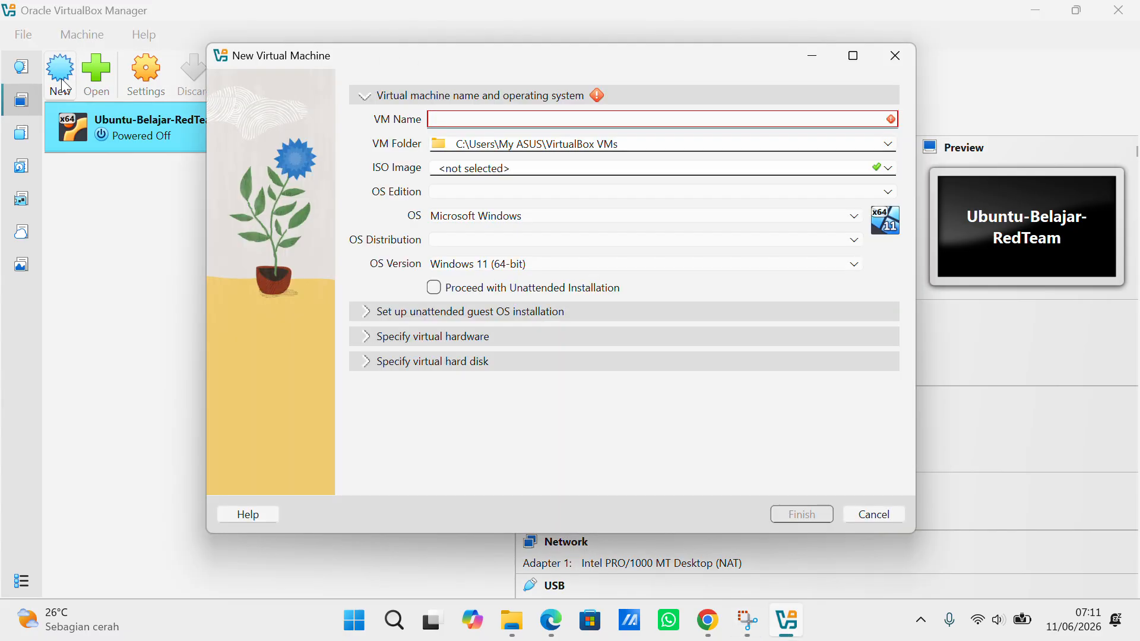
Enter 'windows 10' as the VM name so OS Version becomes Windows 10 (64-bit)
left_click(473, 36)
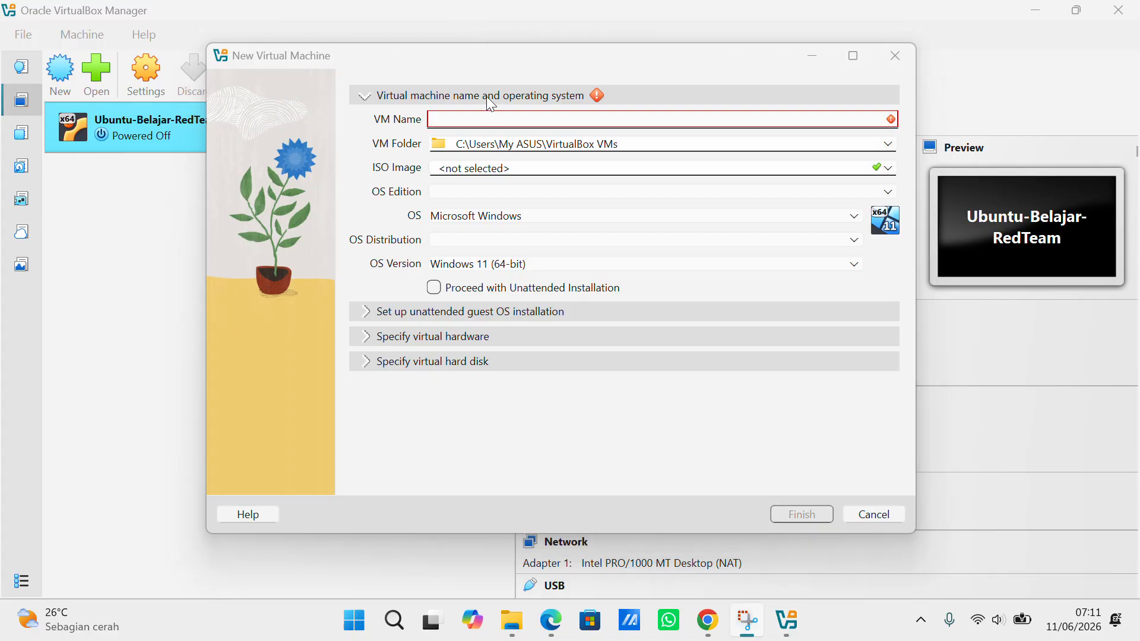
left_click(488, 117)
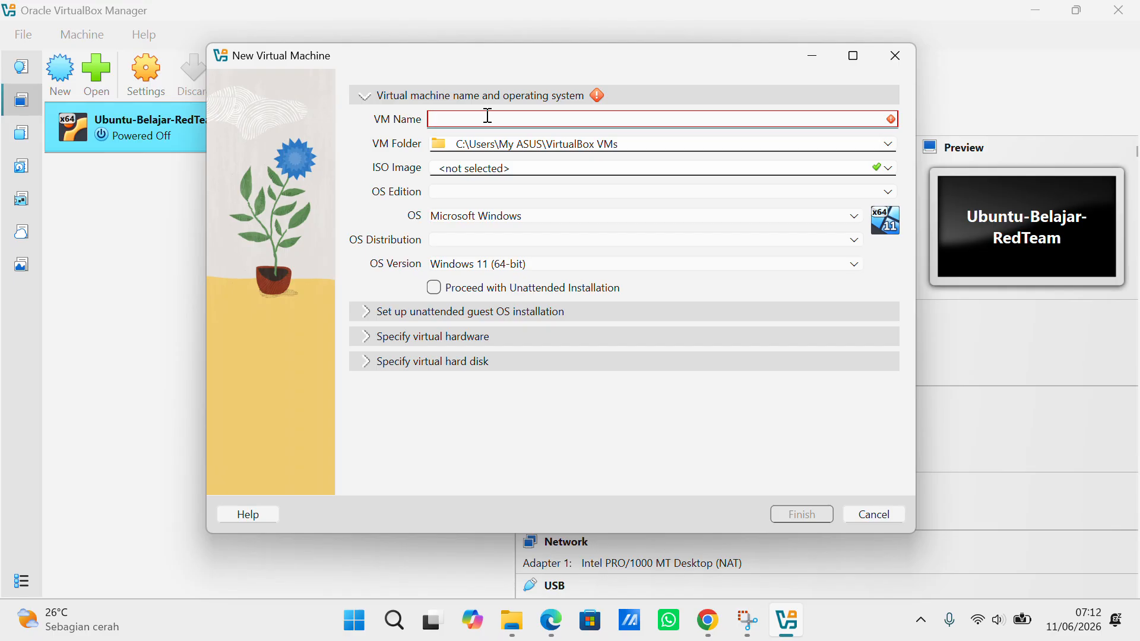
type("wind")
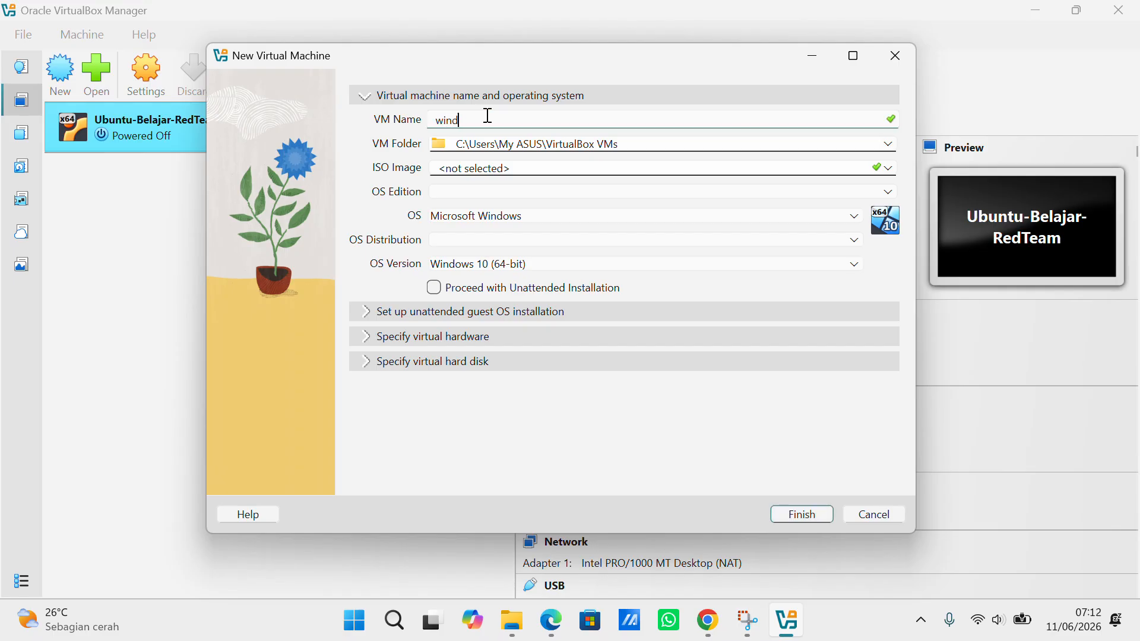
type("ows 10")
left_click(479, 22)
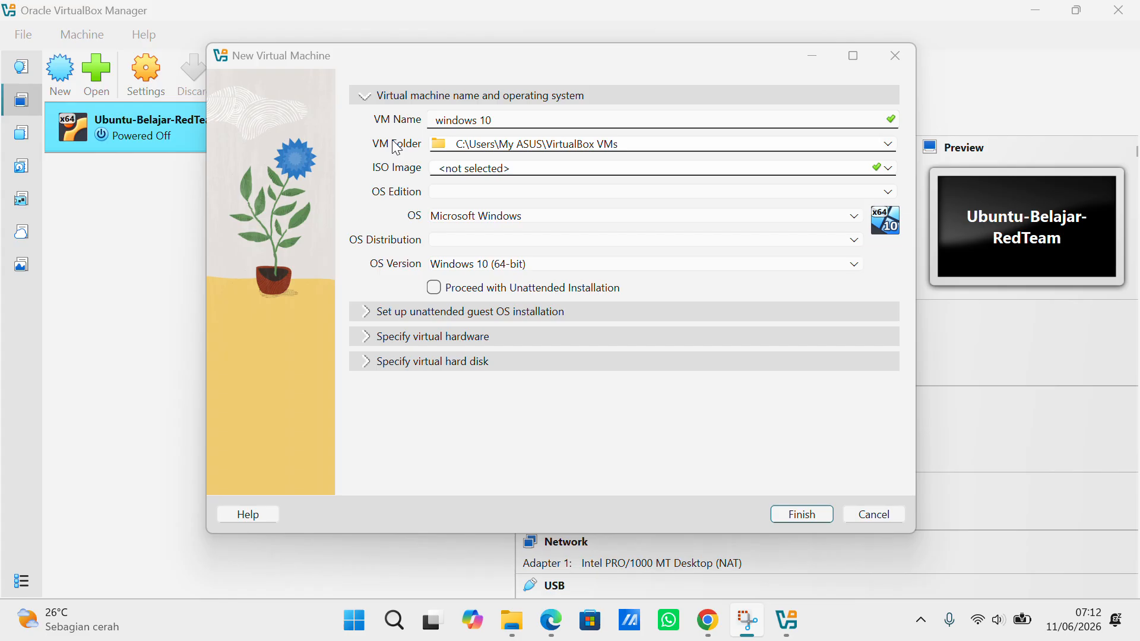
Select Windows.iso from Semester 2 > Sistem Operasi > Windows 10 os as the ISO image
left_click(515, 167)
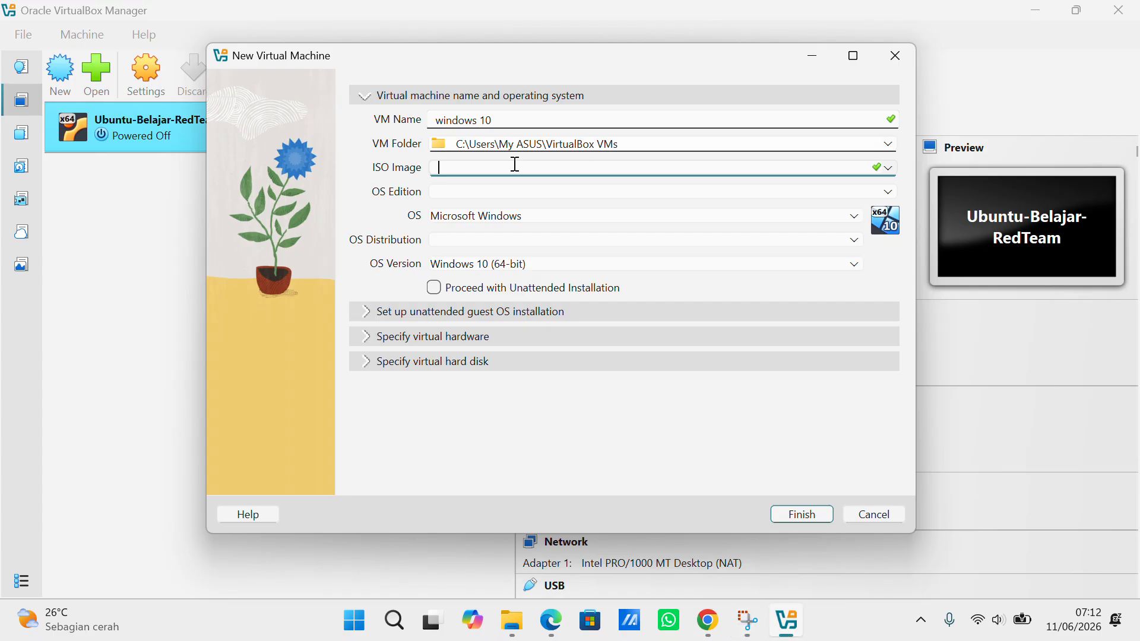
left_click(470, 38)
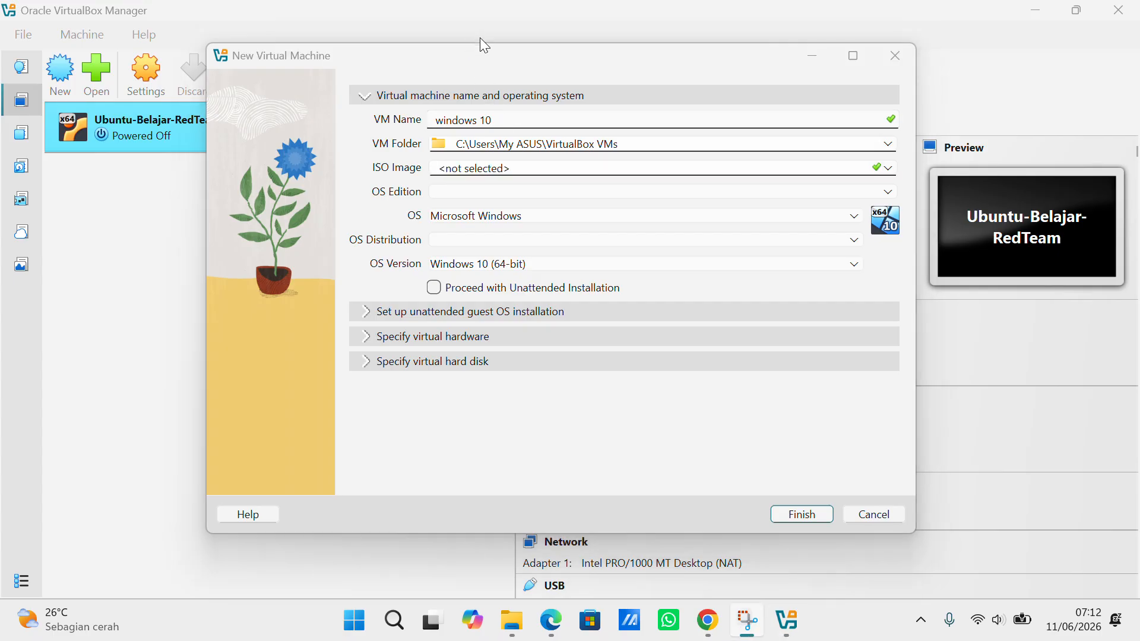
left_click(888, 169)
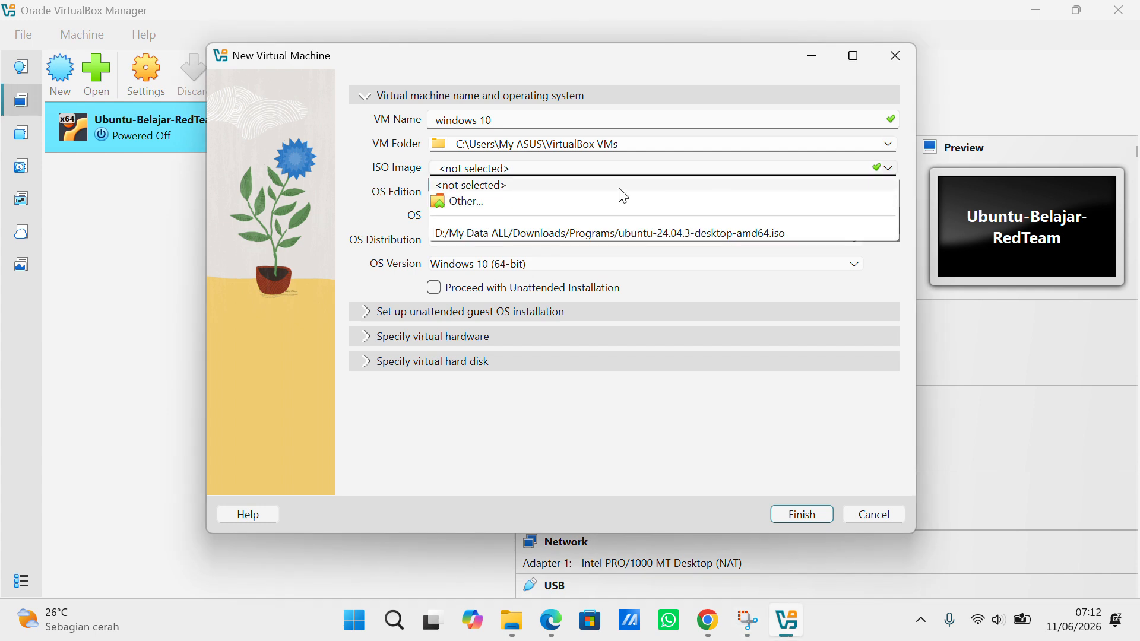
left_click(489, 205)
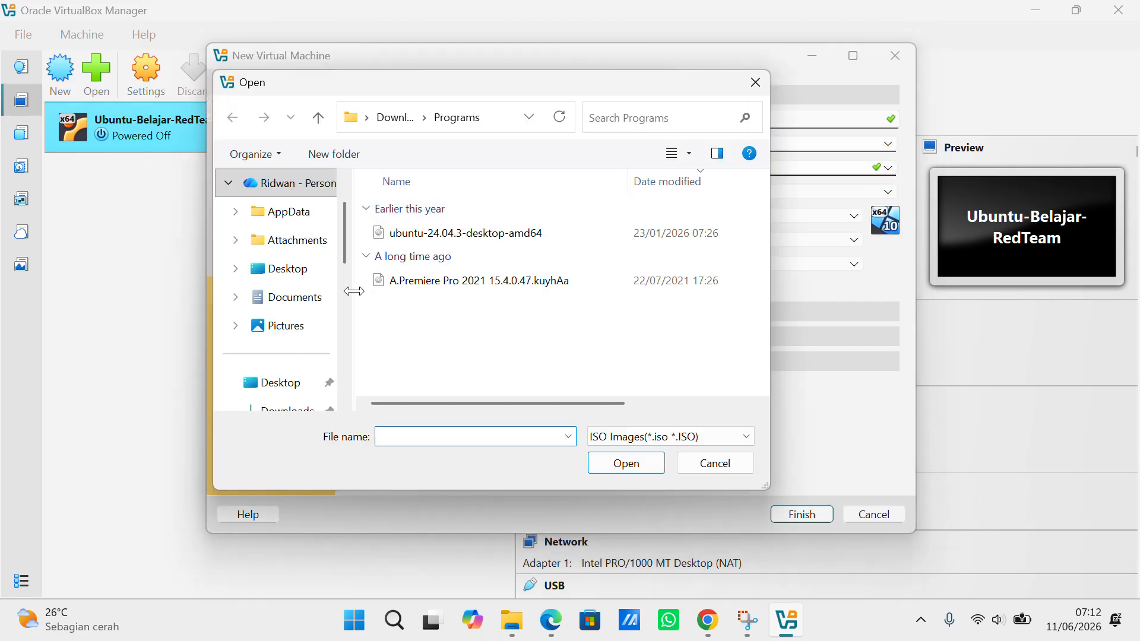
scroll(294, 337, "down", 3)
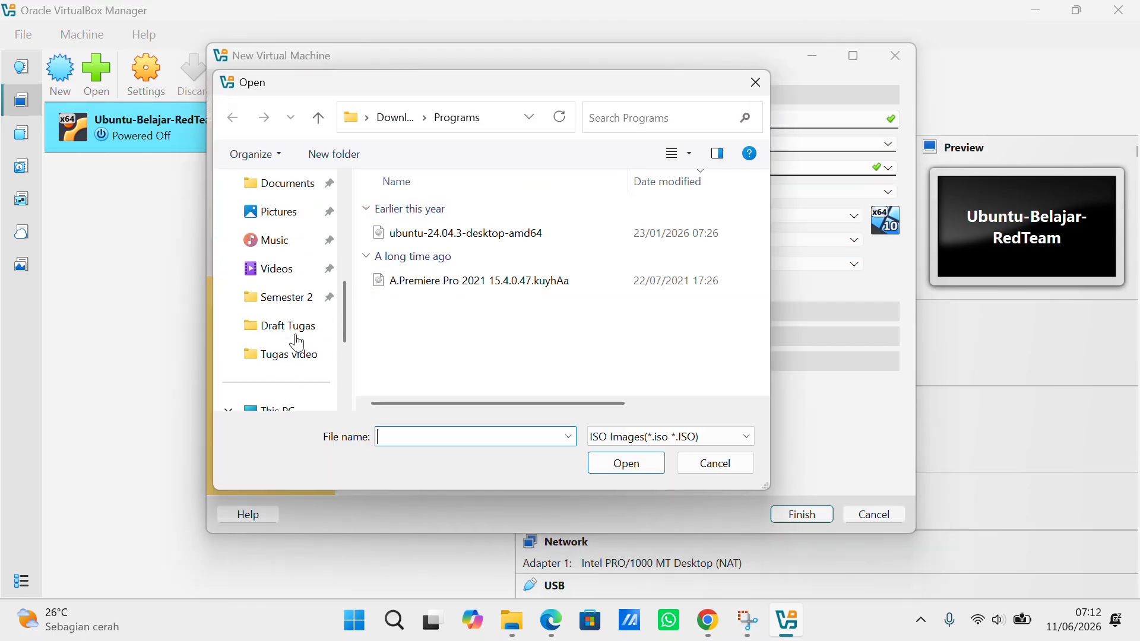
left_click(297, 302)
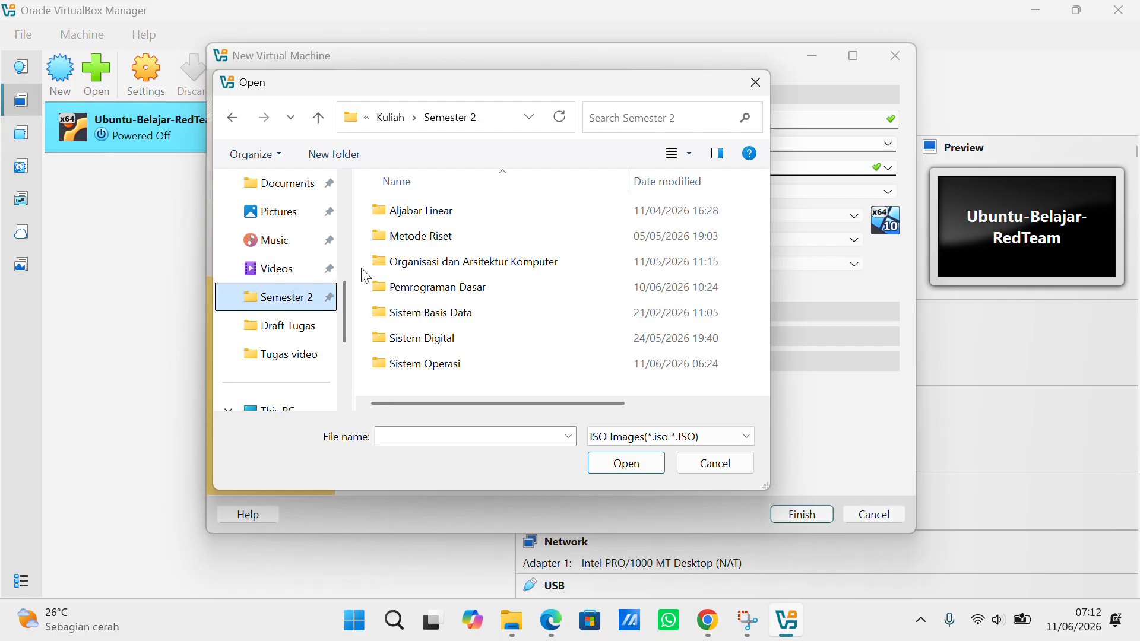
double_click(468, 362)
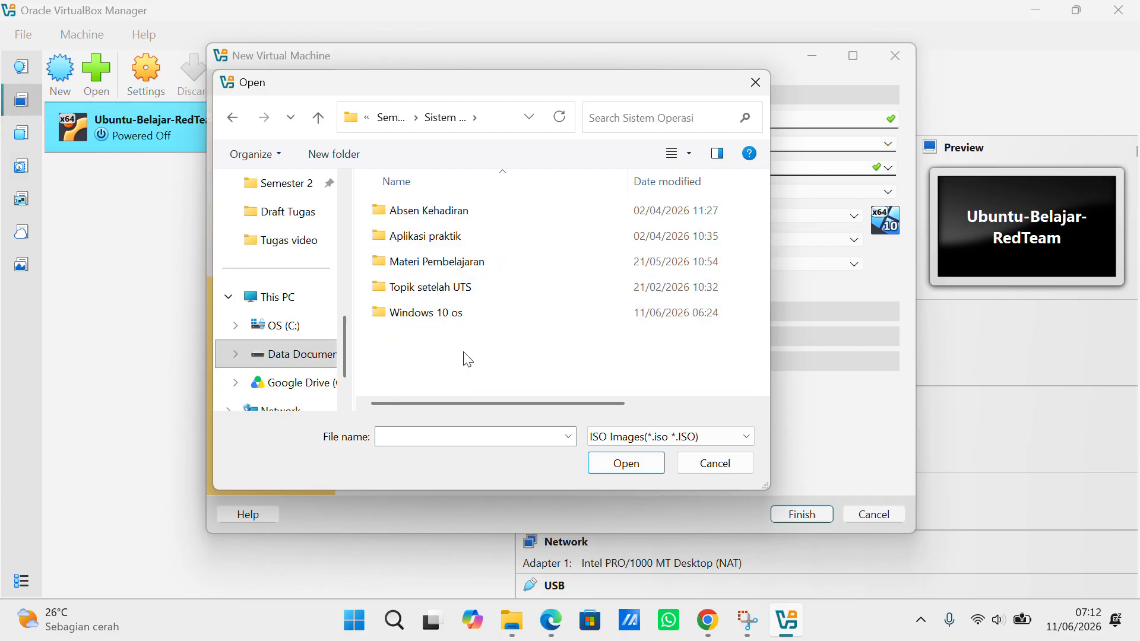
double_click(470, 313)
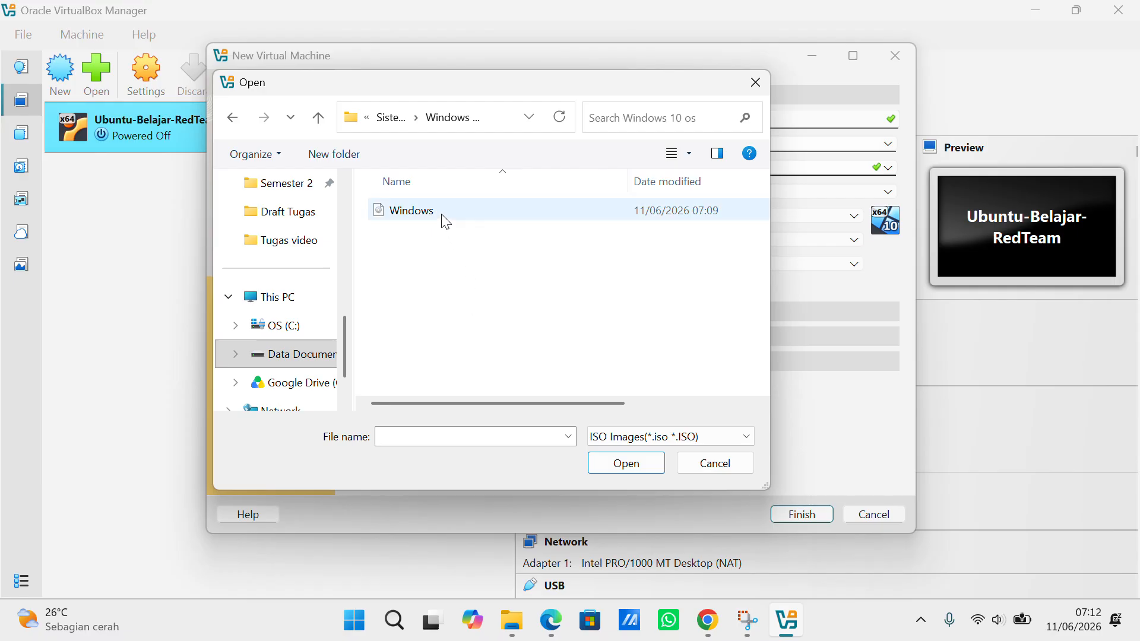
left_click(407, 217)
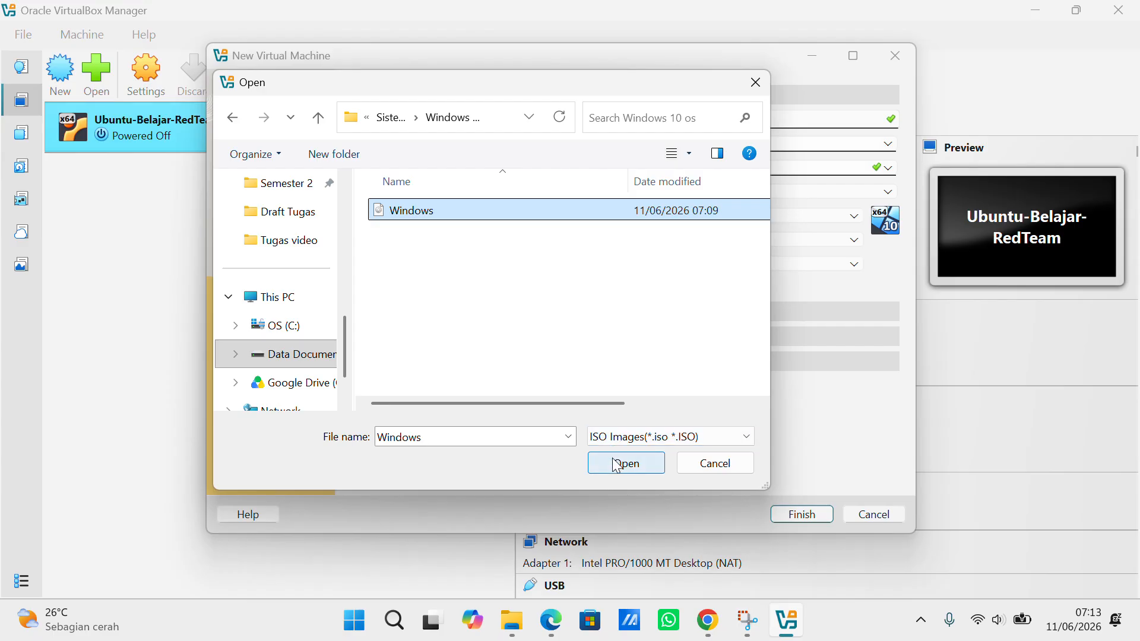
left_click(640, 469)
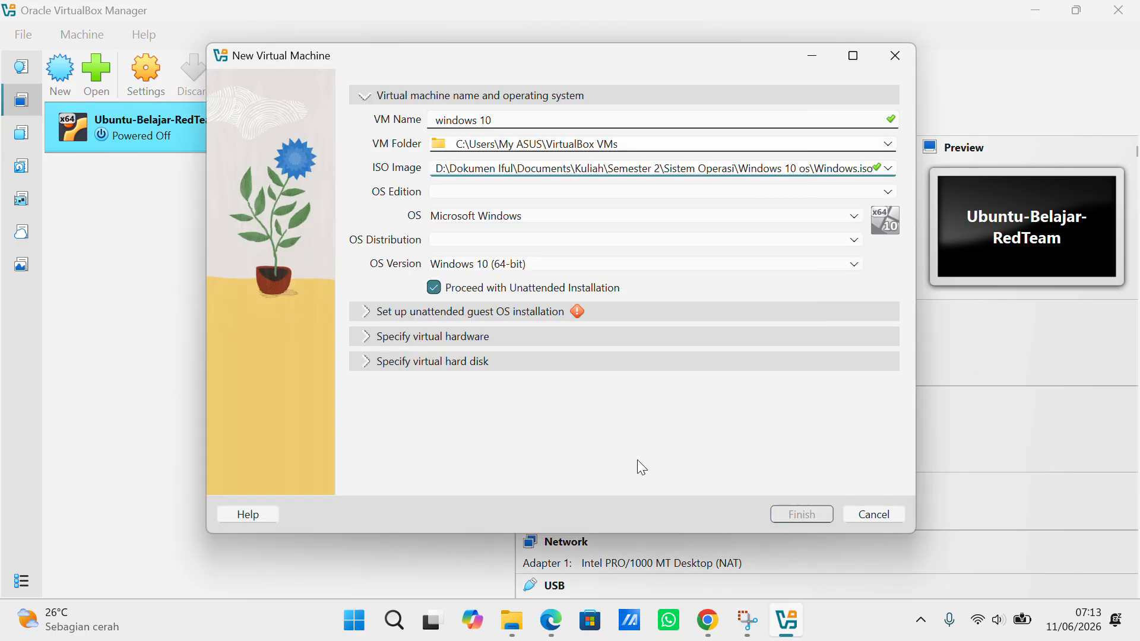
left_click(476, 29)
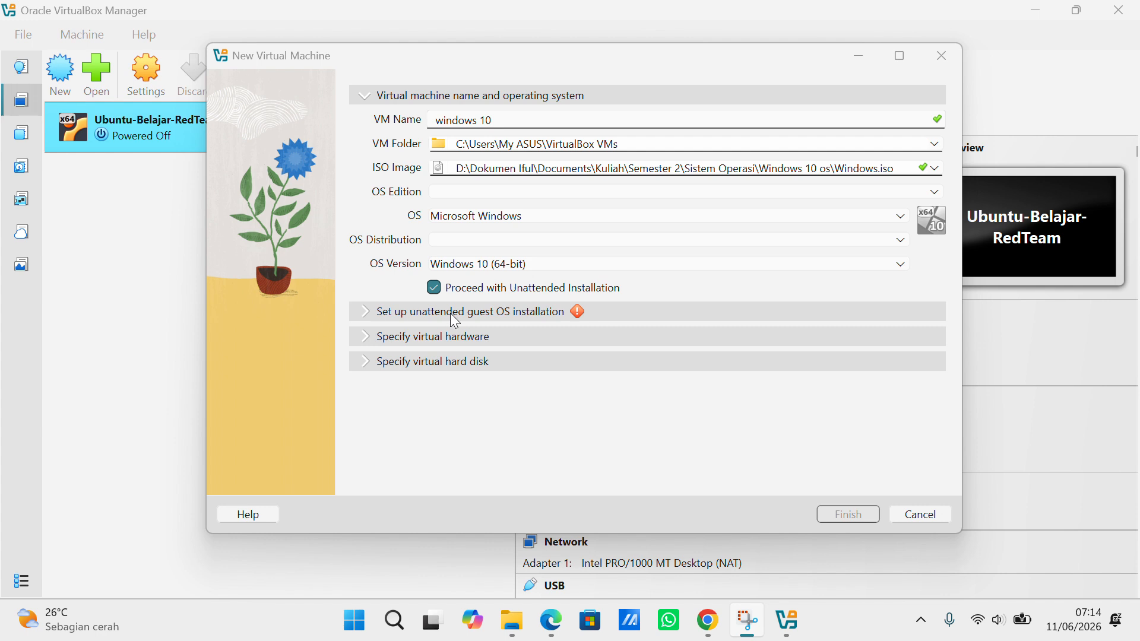
Expand the unattended installation settings and enter the user password in Password and Confirm Password
left_click(403, 315)
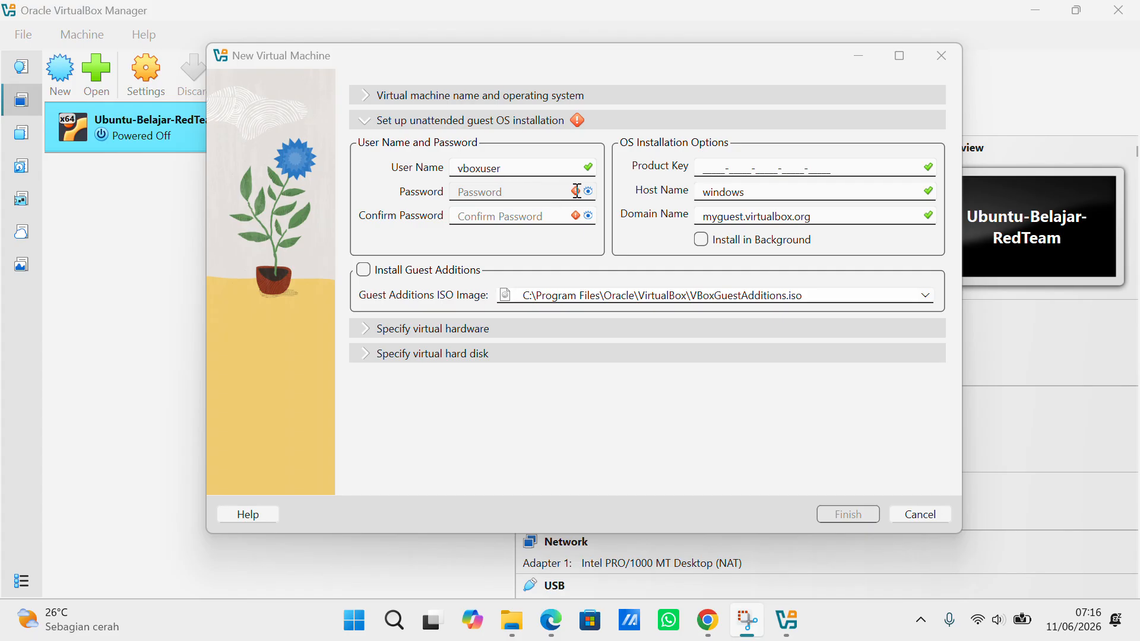
left_click(515, 192)
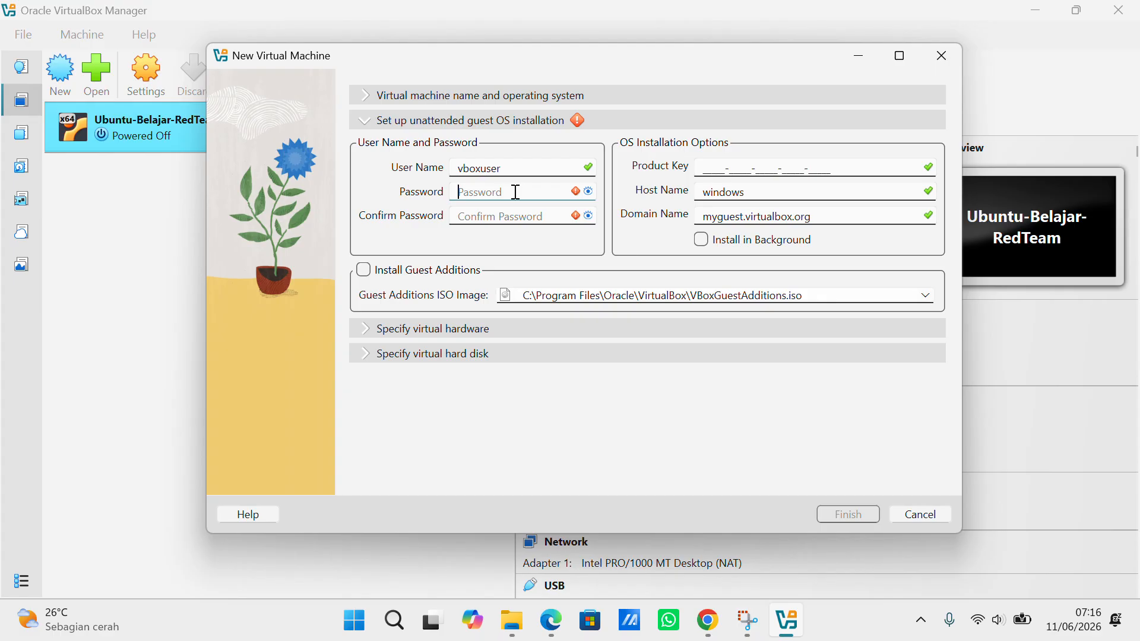
type("•••••")
left_click(508, 218)
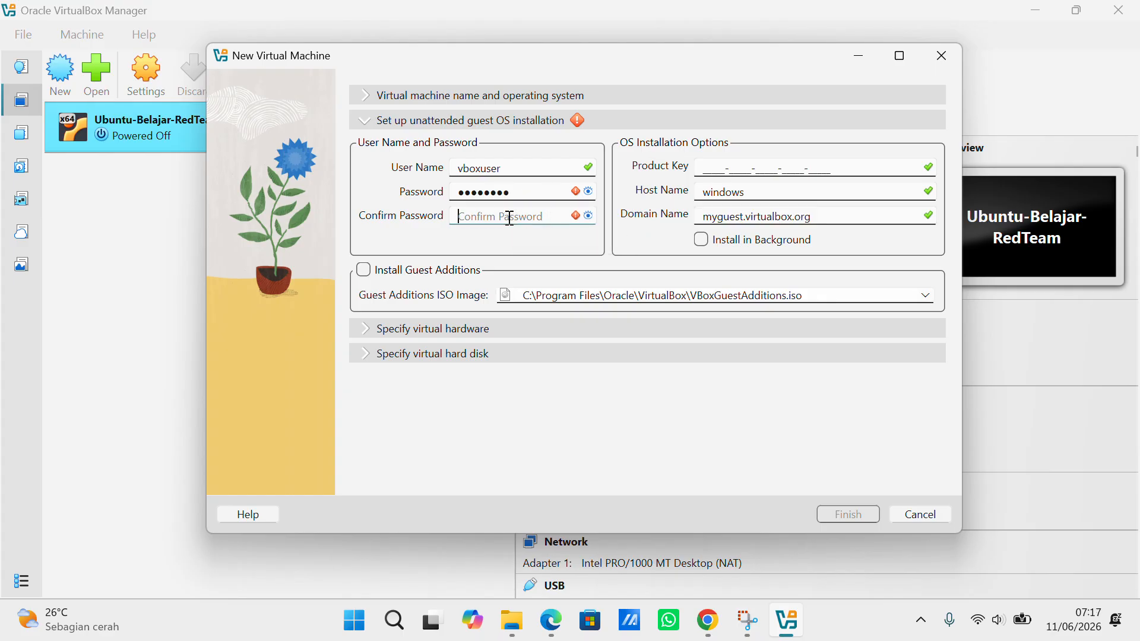
type("*****")
type("eme")
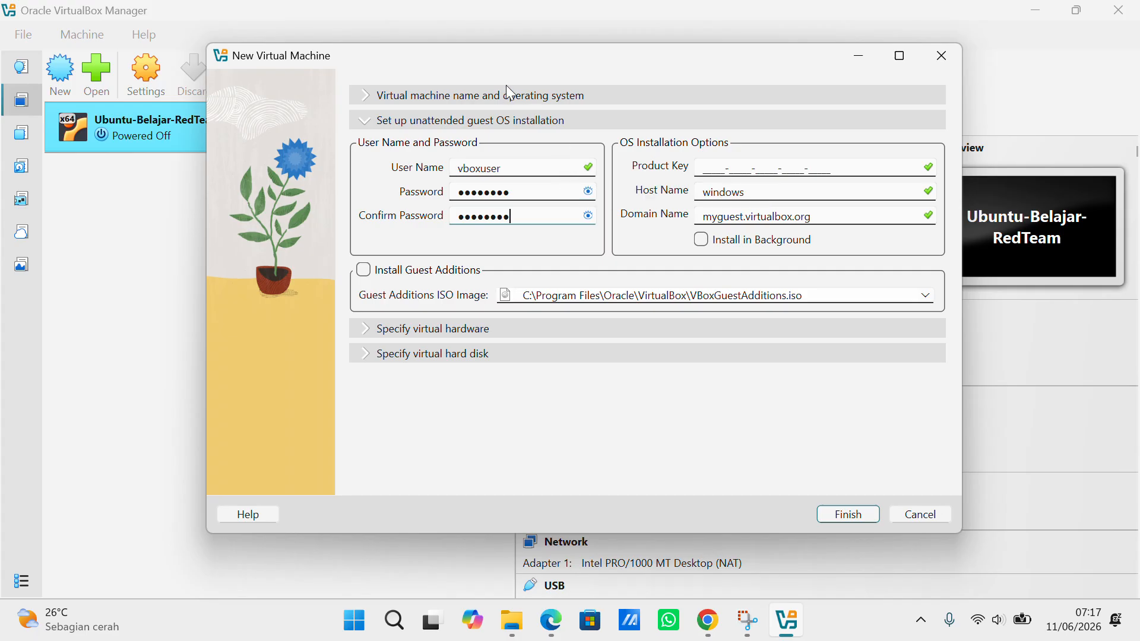
left_click(479, 22)
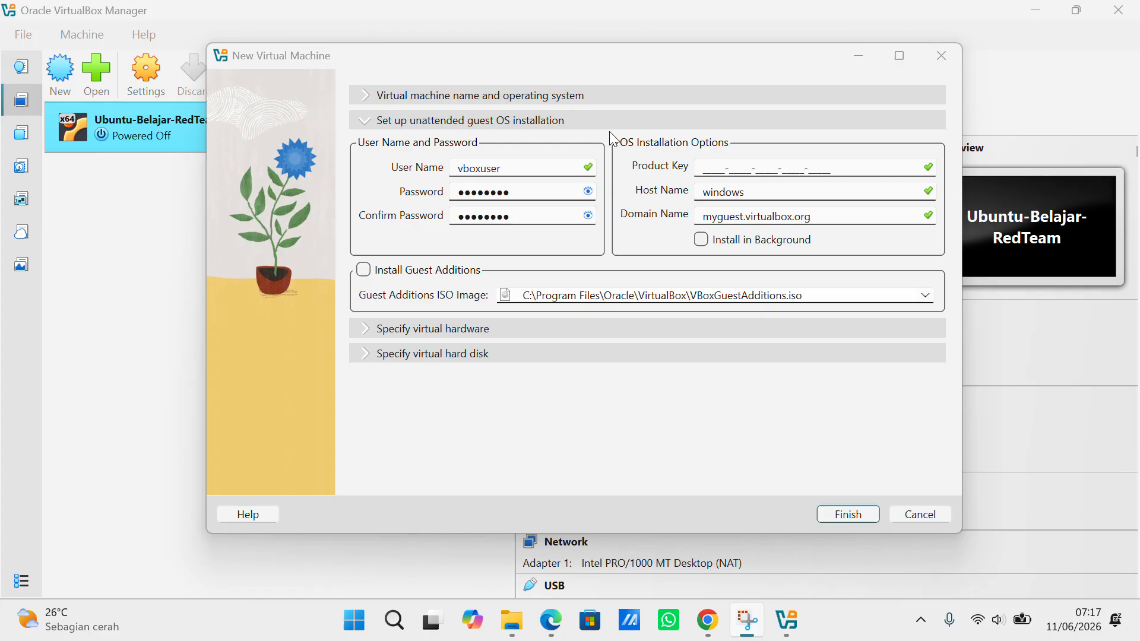
Give the new VM 2 CPUs in its hardware settings and expand the virtual hard disk section
left_click(473, 334)
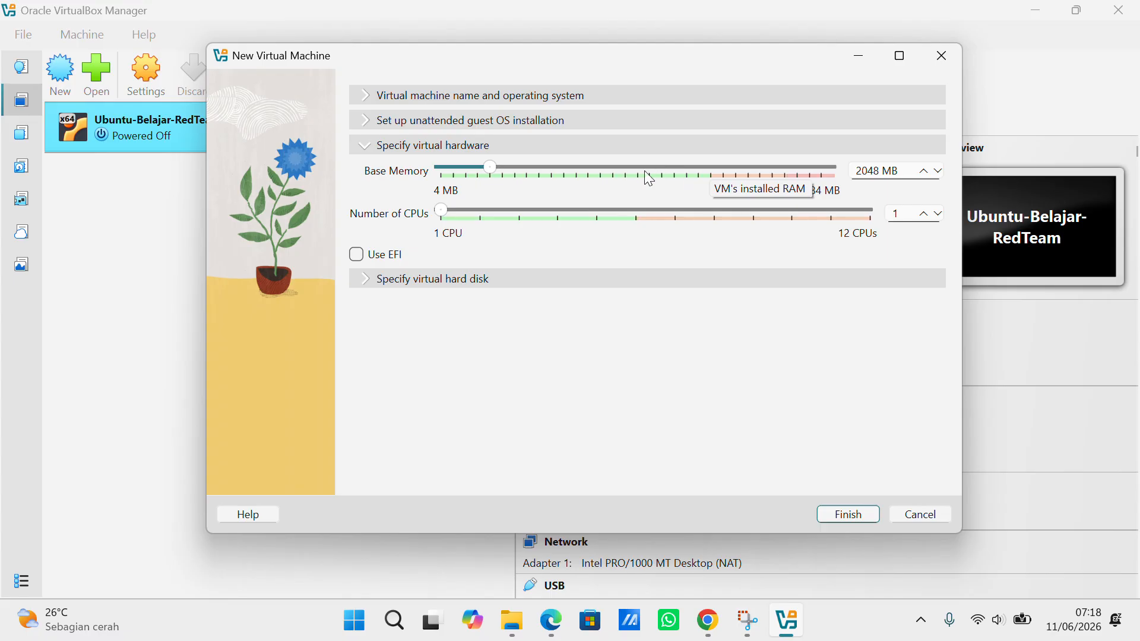
left_click(480, 34)
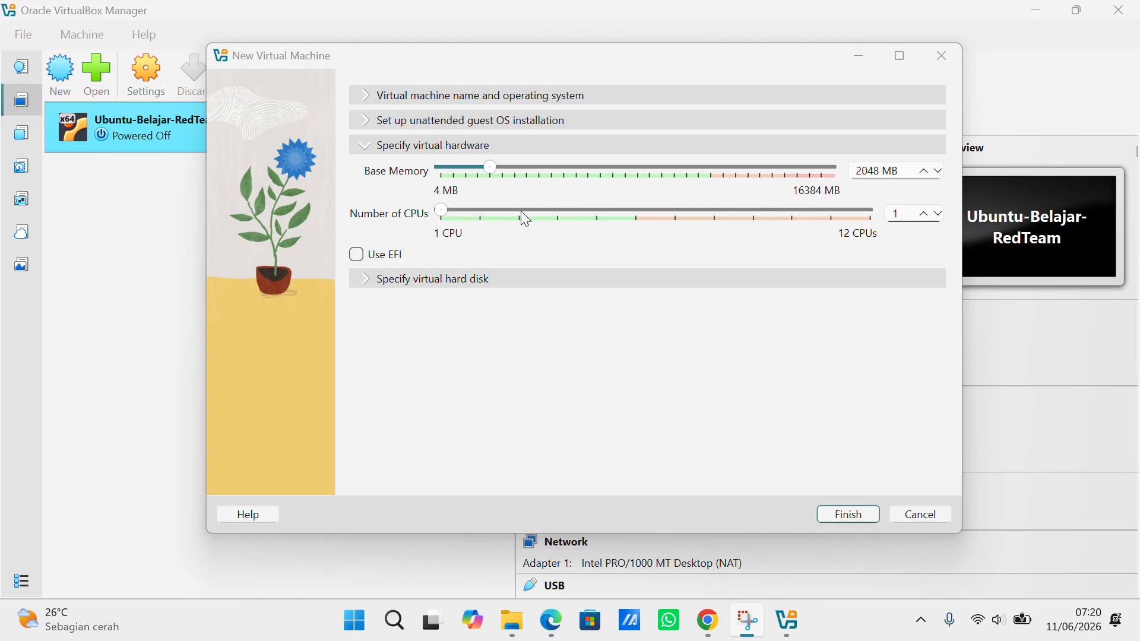
left_click(484, 210)
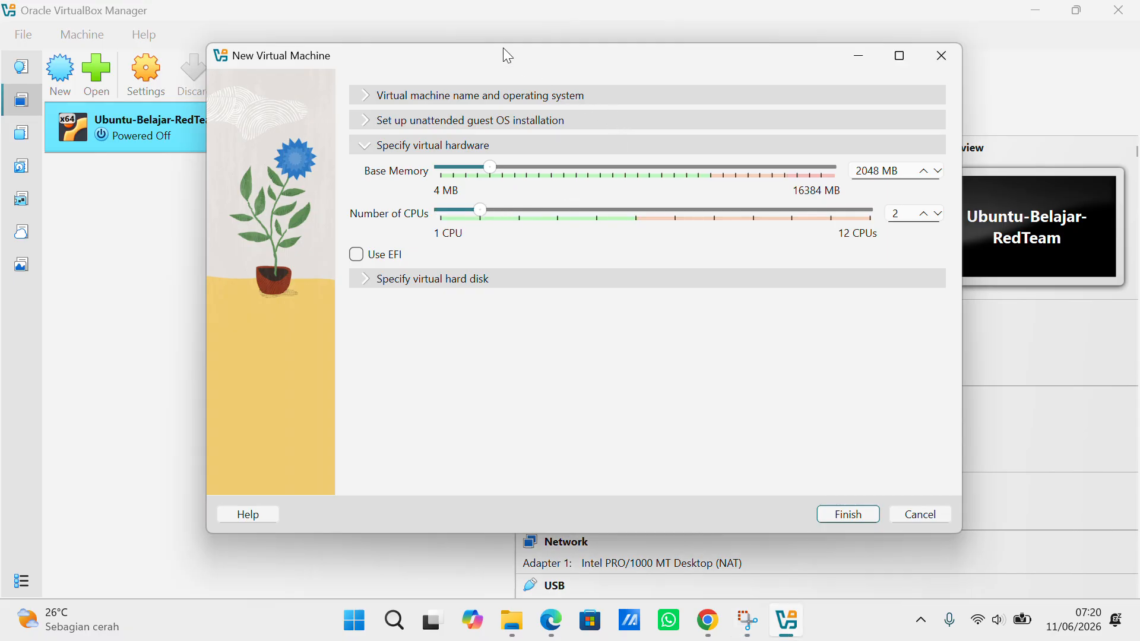
left_click(480, 33)
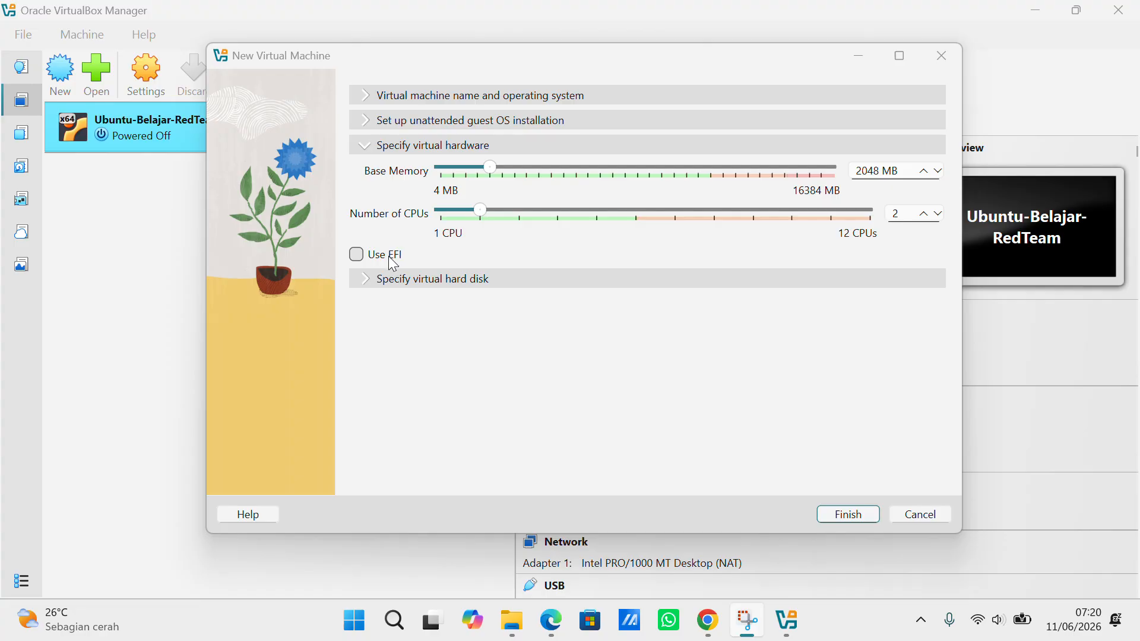
left_click(432, 284)
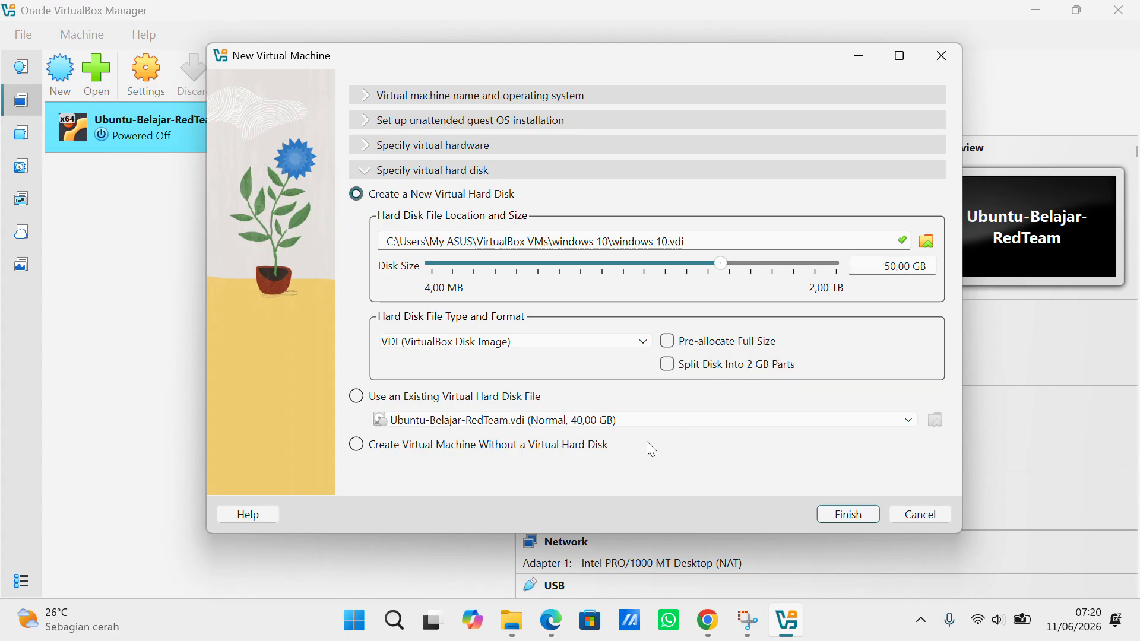
Change the virtual disk size from 50,00 GB to 40,00 GB
mouse_move(503, 621)
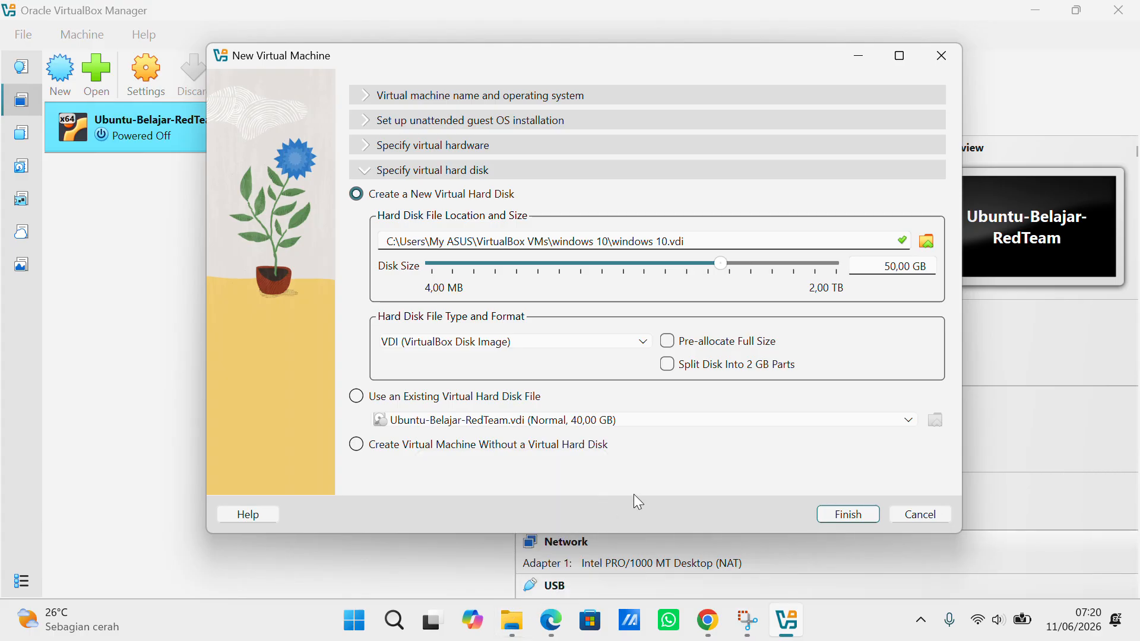
left_click(890, 266)
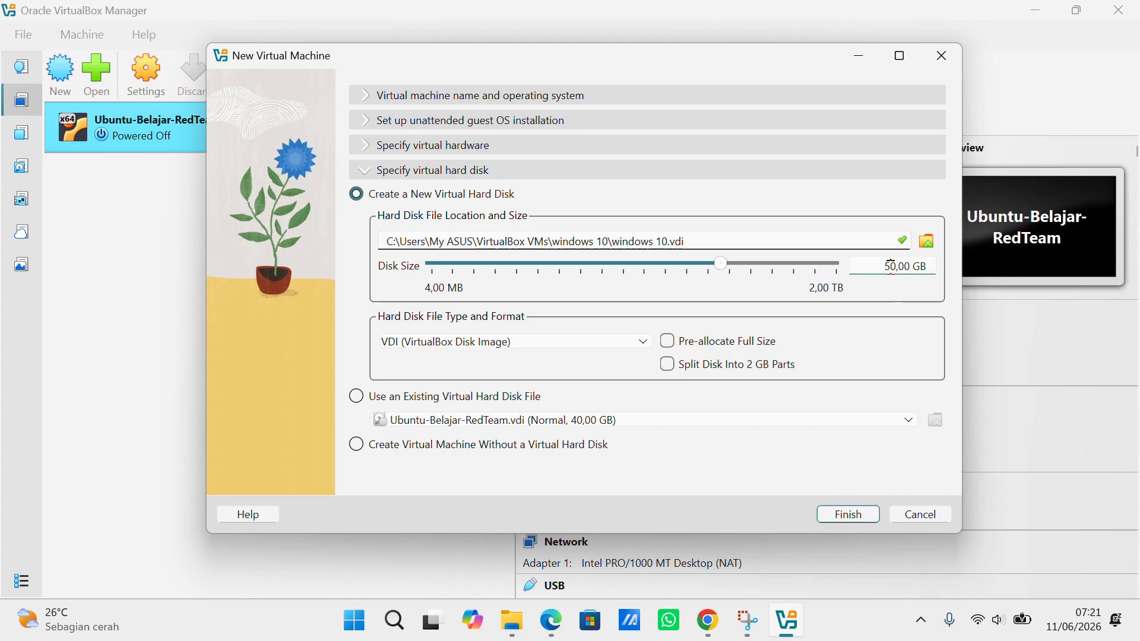
key("BackSpace")
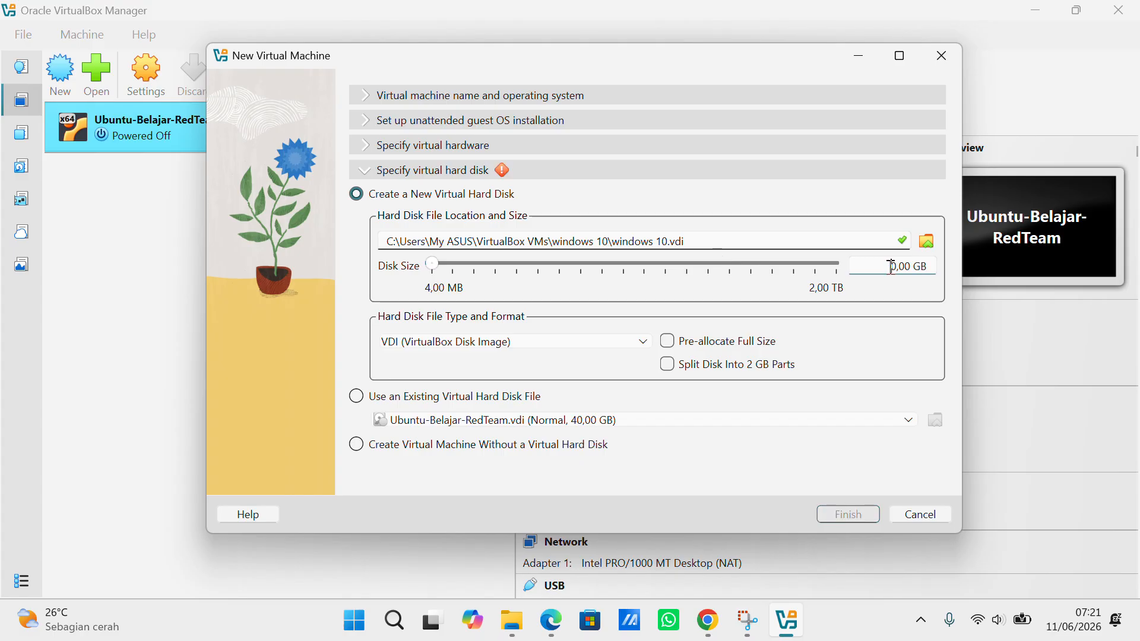
type("4")
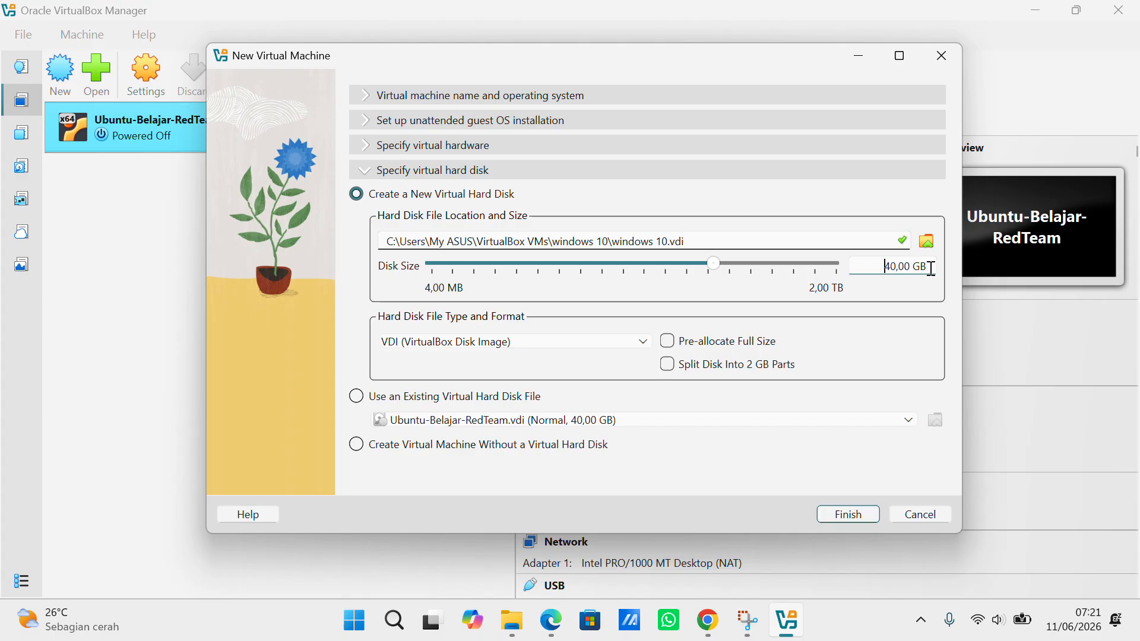
left_click(479, 30)
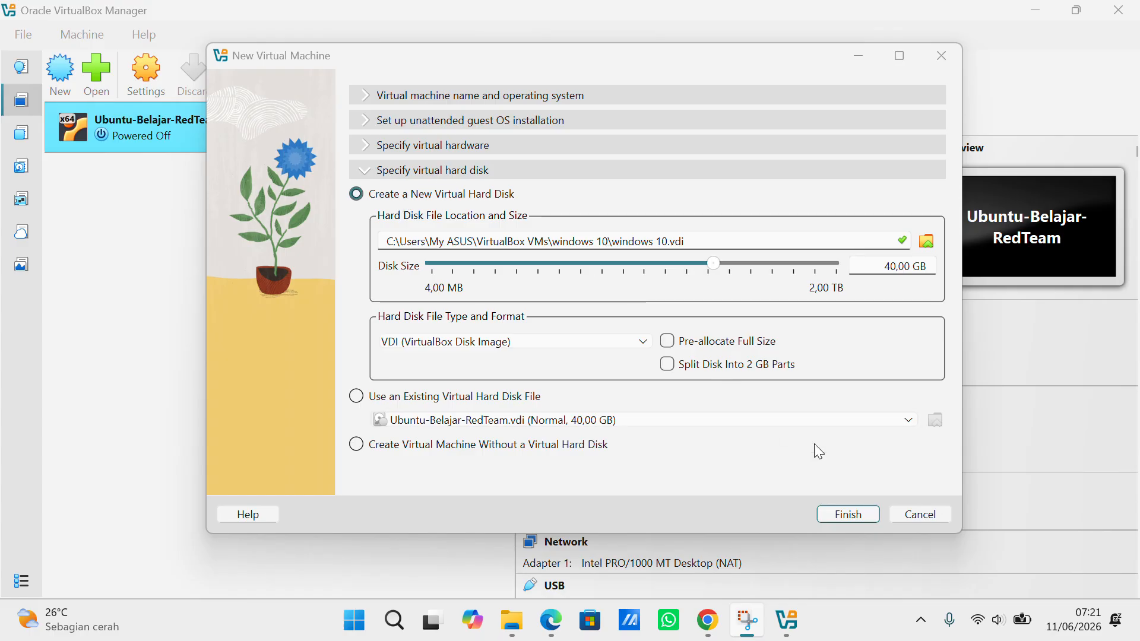
Finish the New Virtual Machine wizard so the windows 10 VM is created and started
left_click(846, 518)
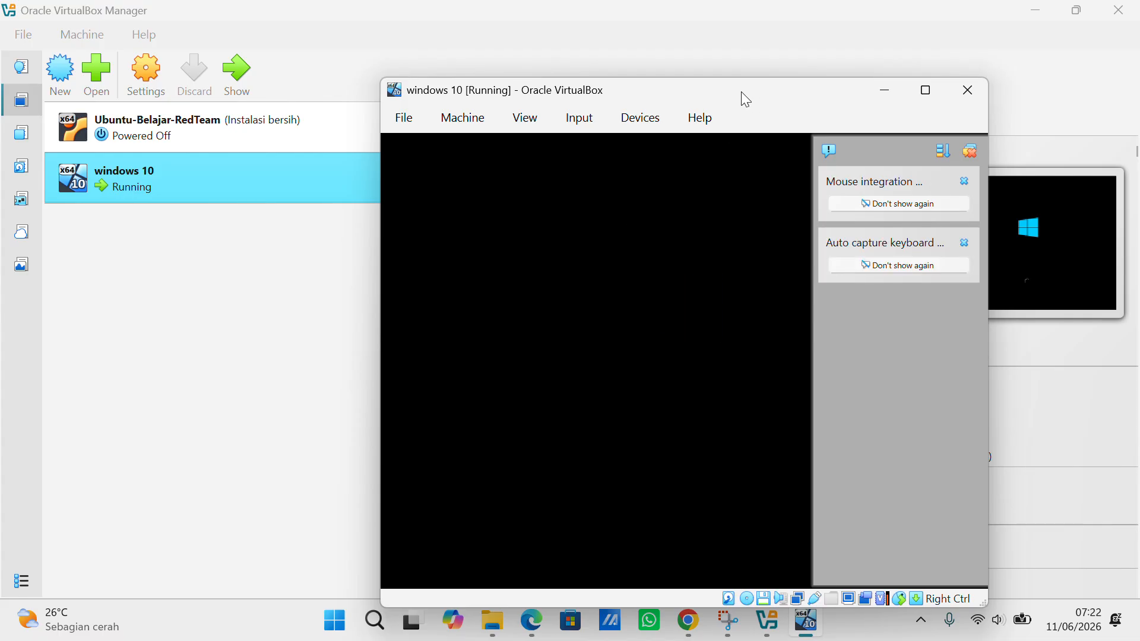
Move the running VM window and dismiss the keyboard auto-capture and mouse integration notices
left_click_drag(741, 91, 632, 73)
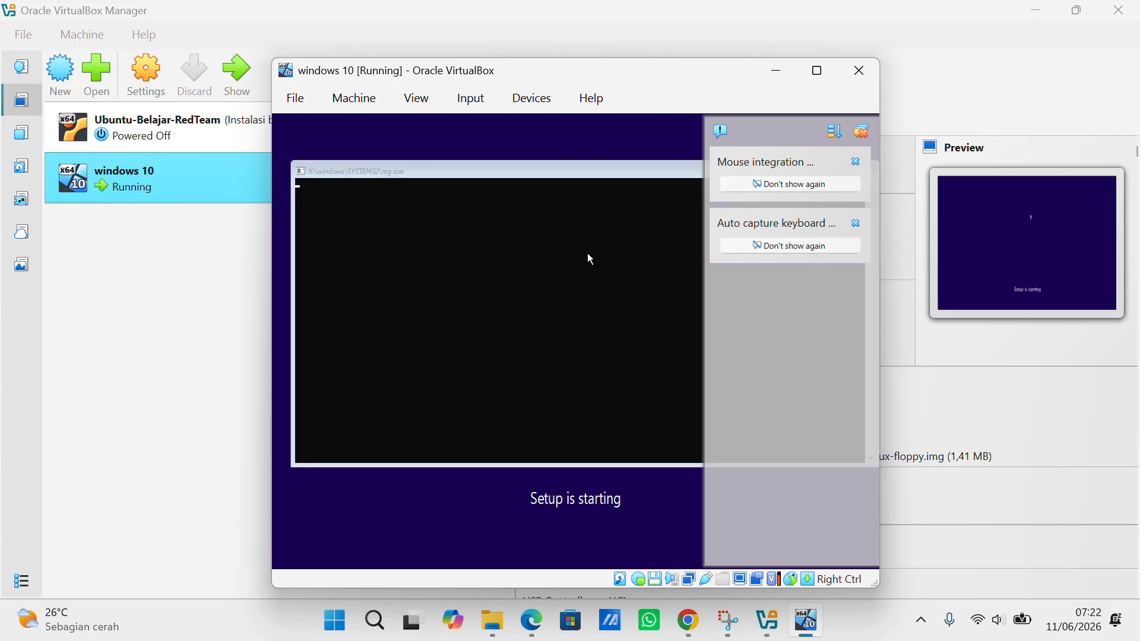
left_click(857, 224)
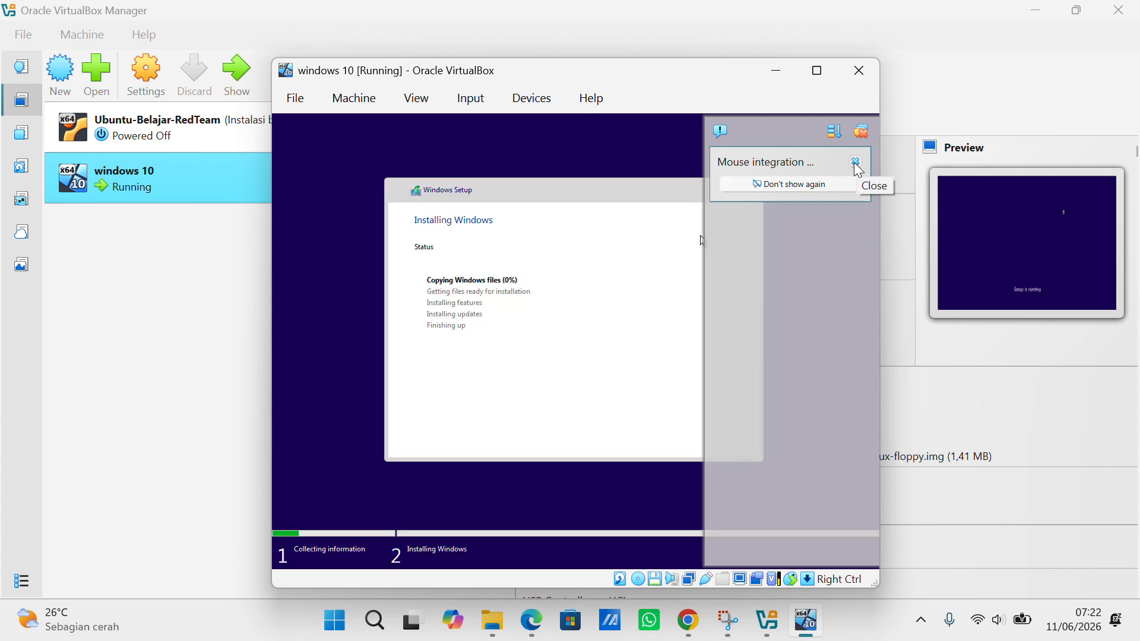
left_click(856, 164)
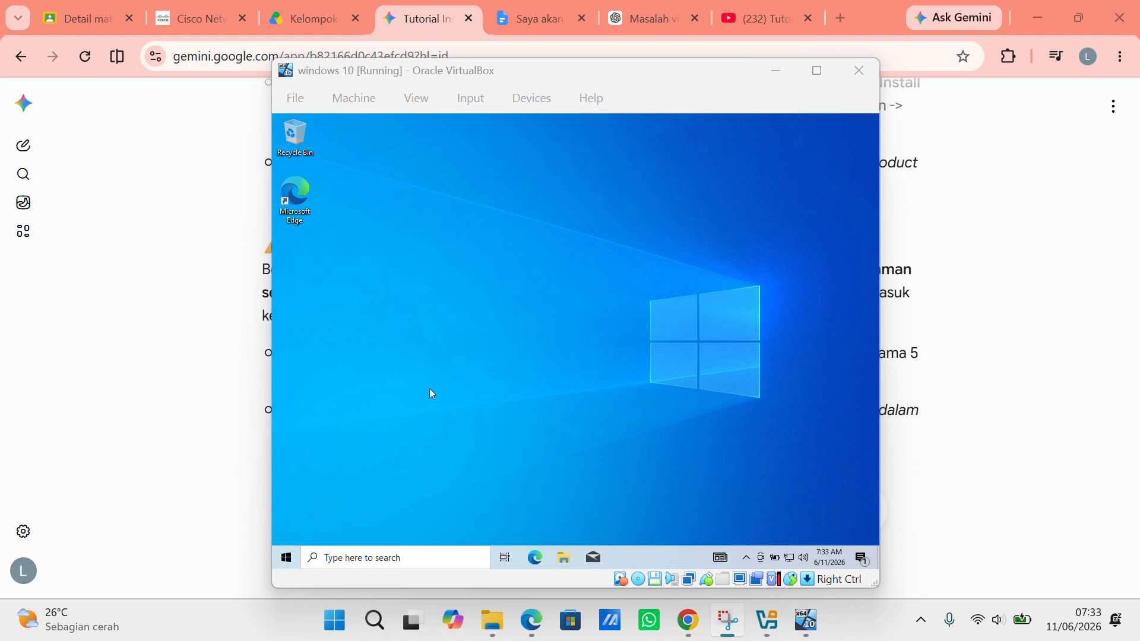
Shut down the guest Windows from its Start menu and minimize the VirtualBox Manager
left_click(286, 558)
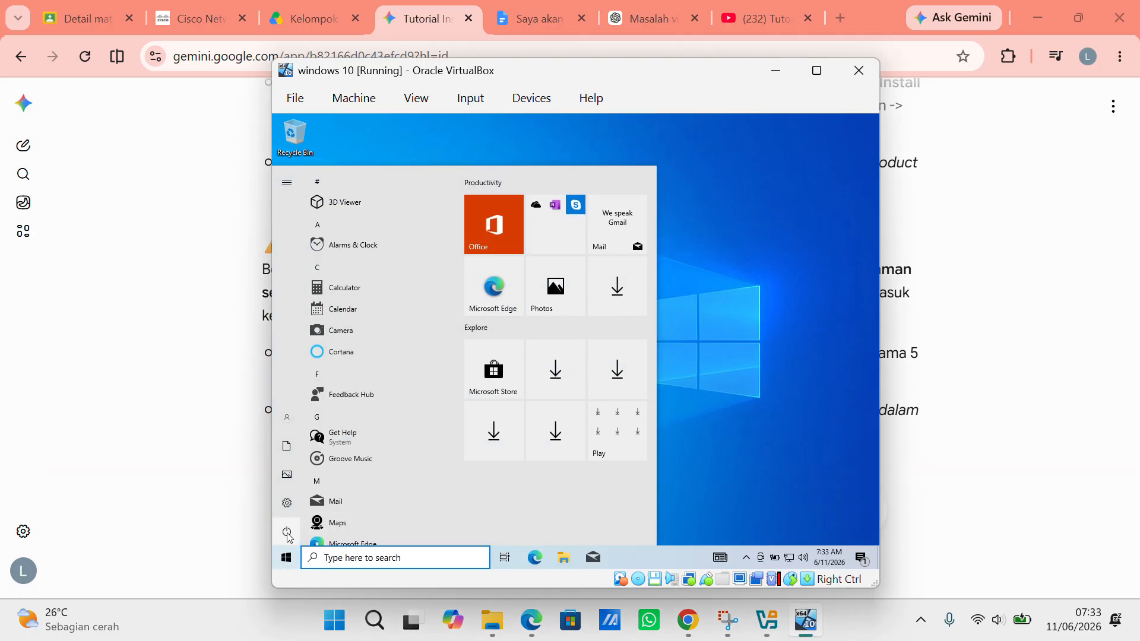
mouse_move(289, 536)
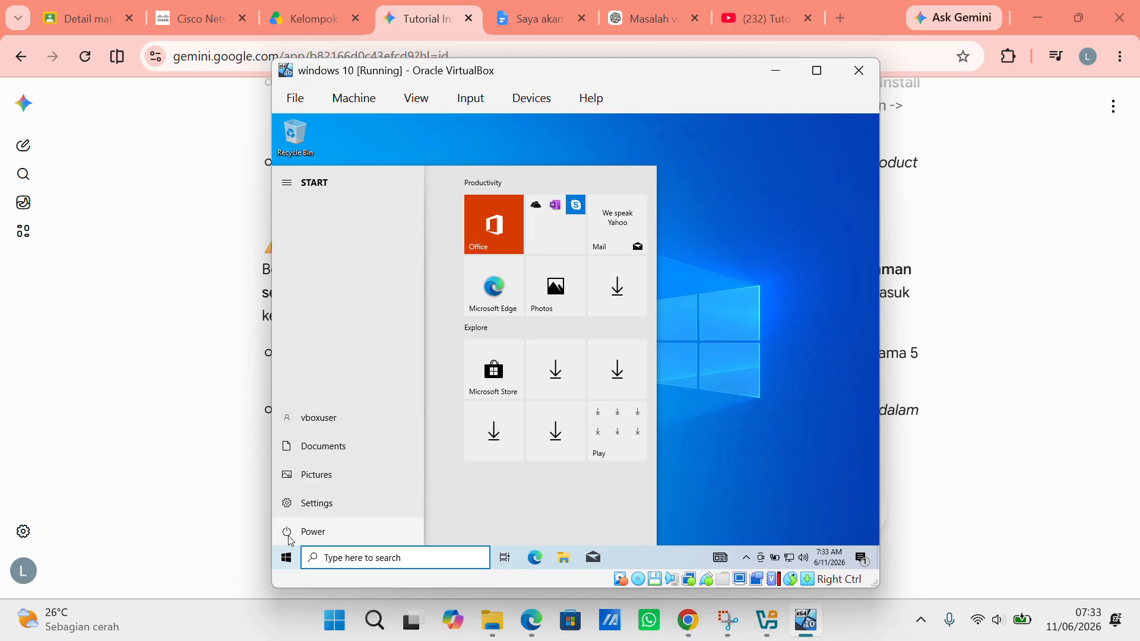
left_click(290, 537)
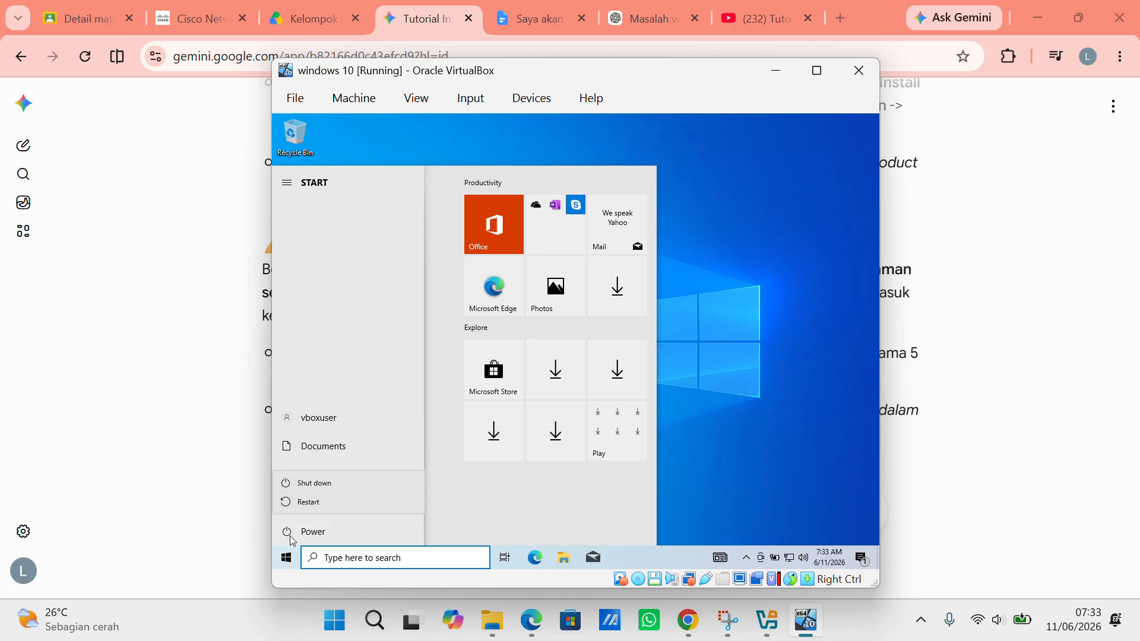
left_click(348, 486)
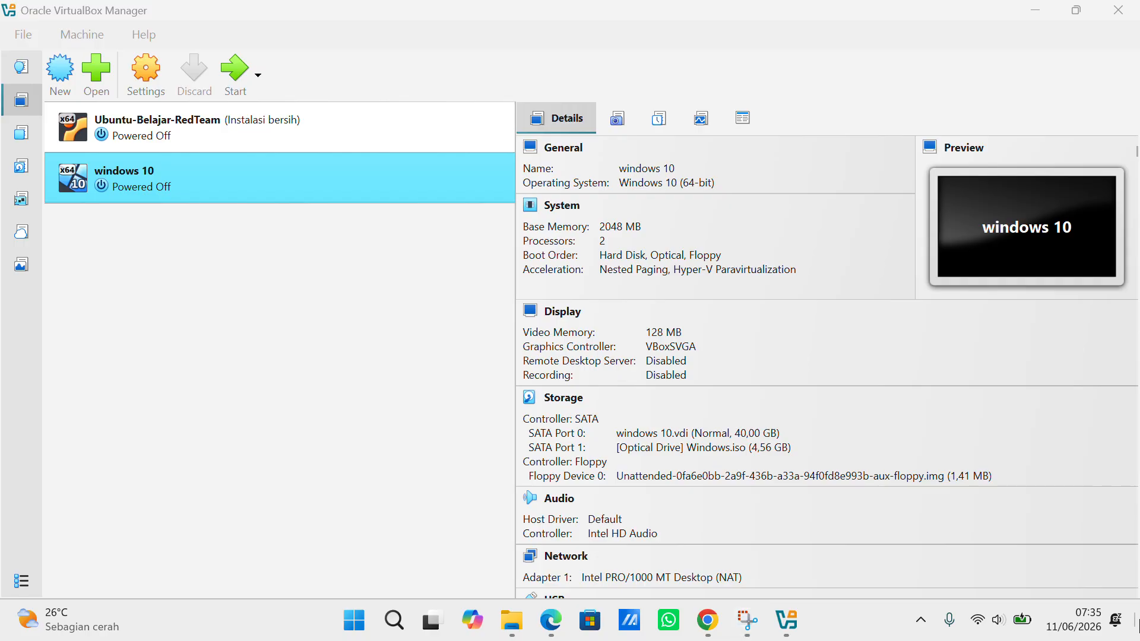
left_click(1136, 620)
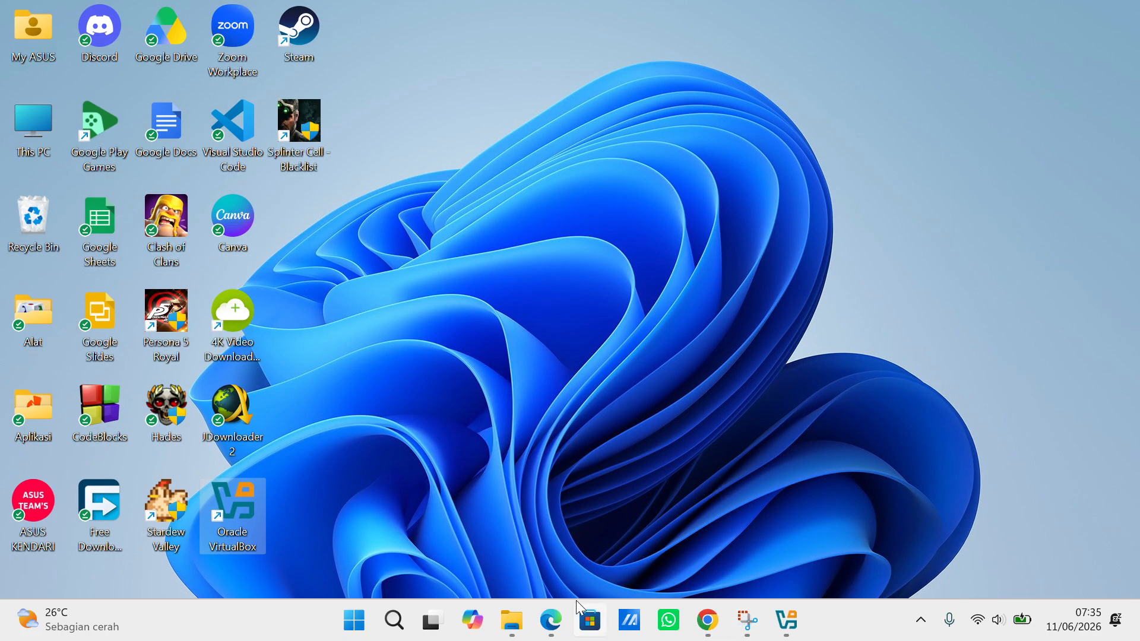
mouse_move(552, 622)
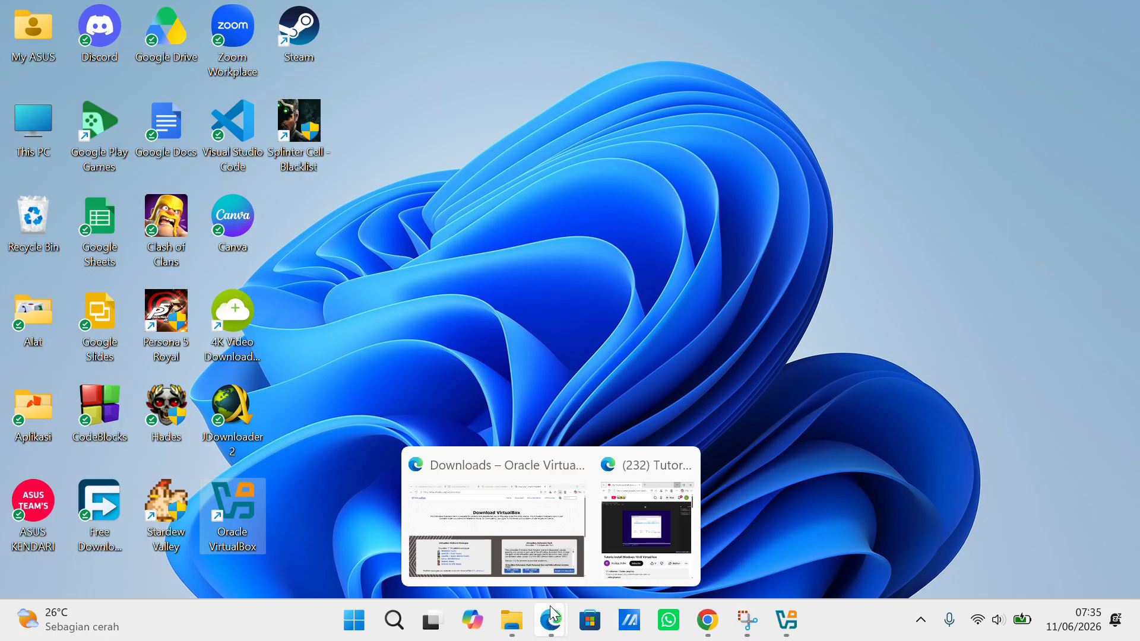
Search Bing in Edge for 'linux ubuntu iso' and open the Download Ubuntu Desktop page
left_click(516, 529)
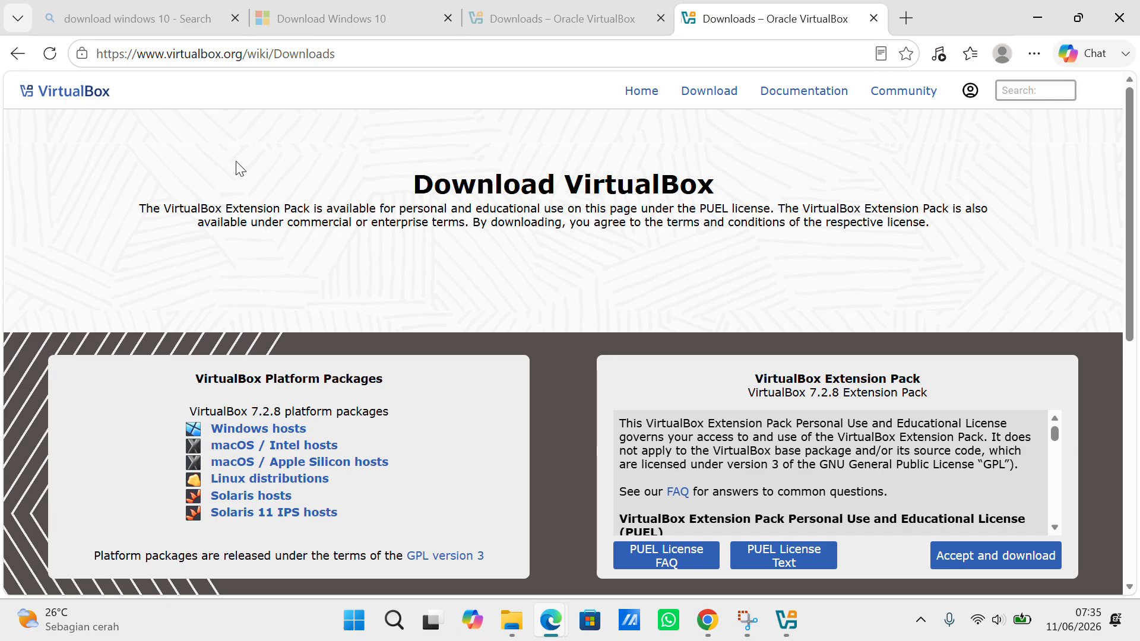
left_click(197, 24)
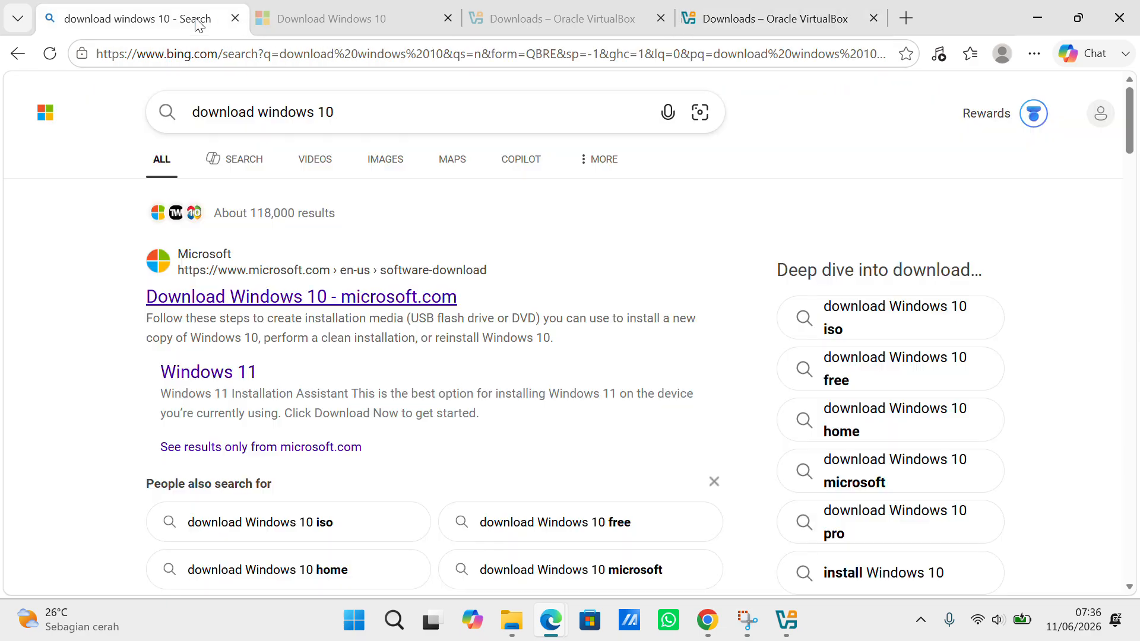
left_click(382, 118)
left_click_drag(382, 118, 160, 118)
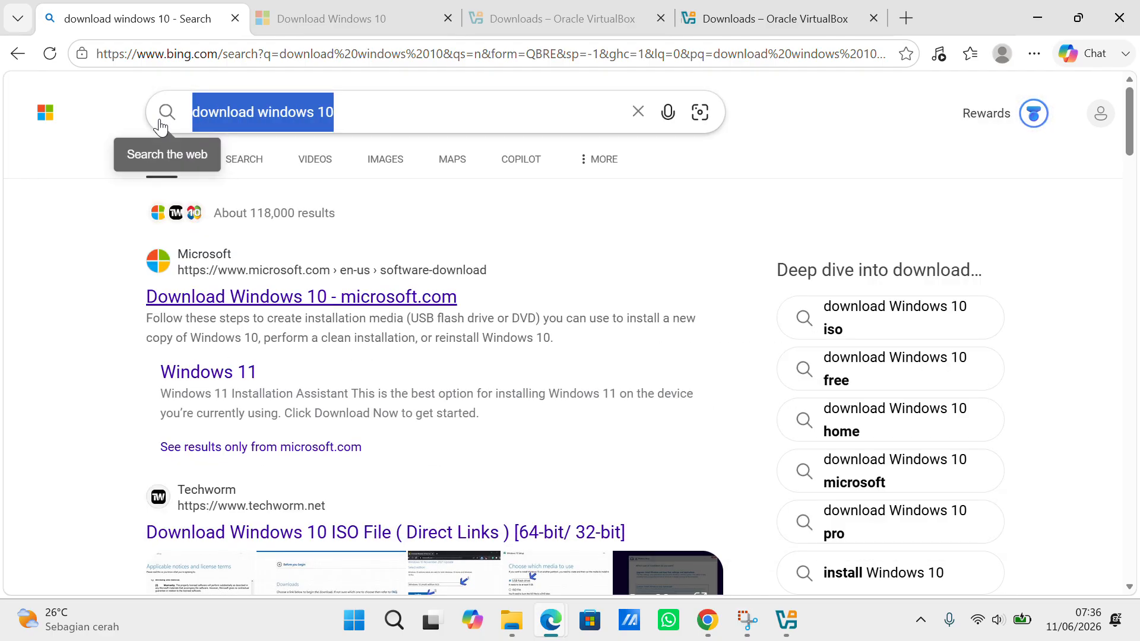
key("BackSpace")
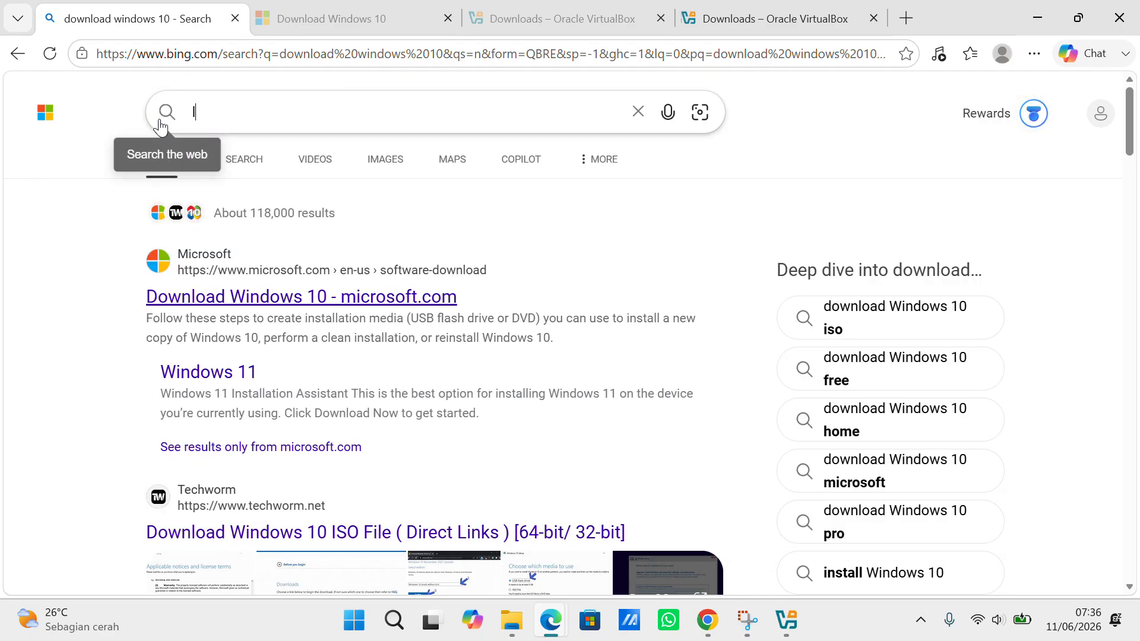
type("linux ")
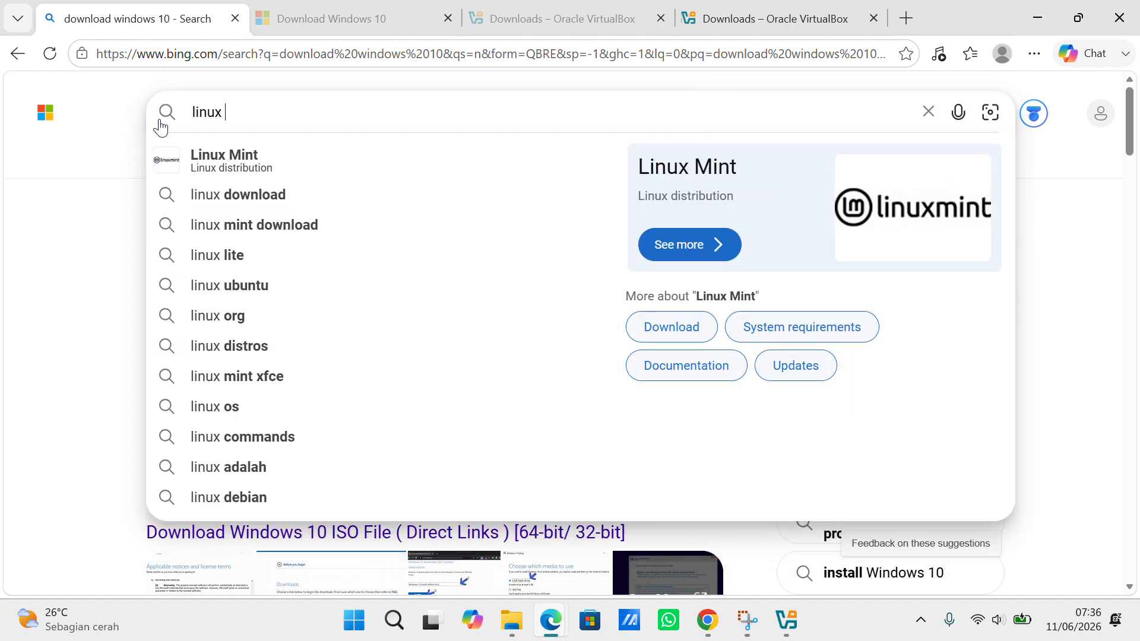
type("ubuntu")
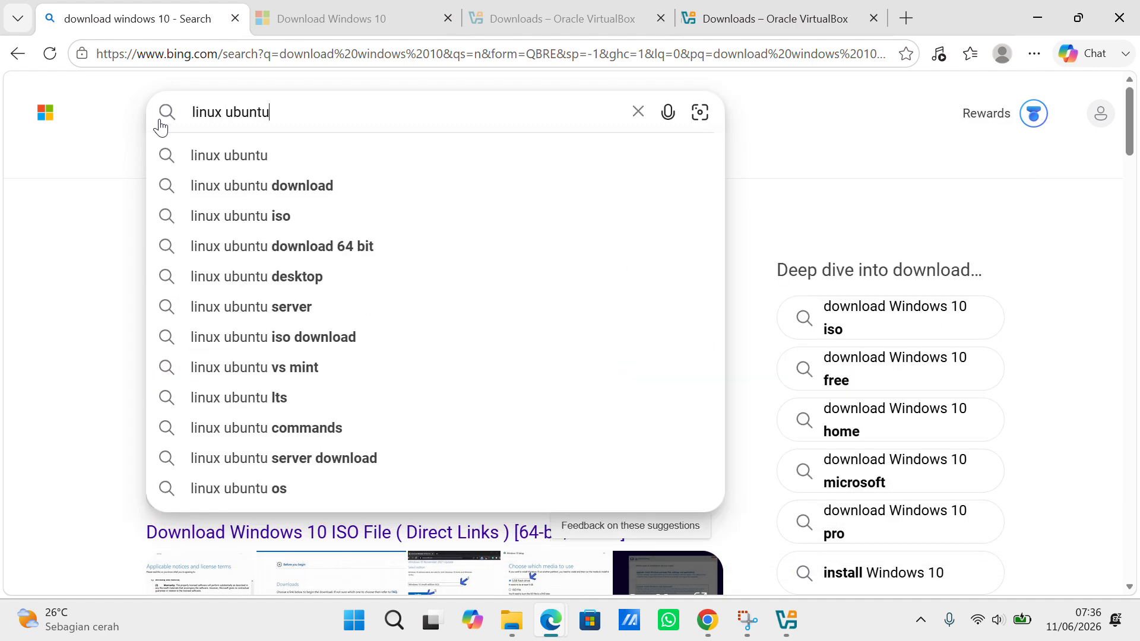
key("Down")
key("Down")
key("Down")
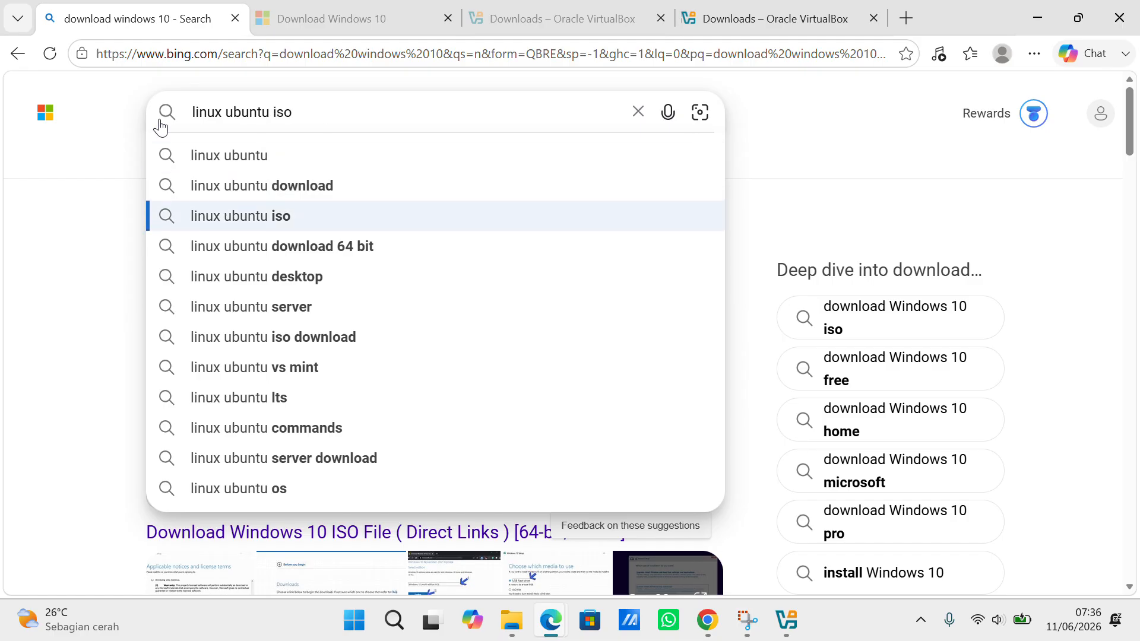
key("Return")
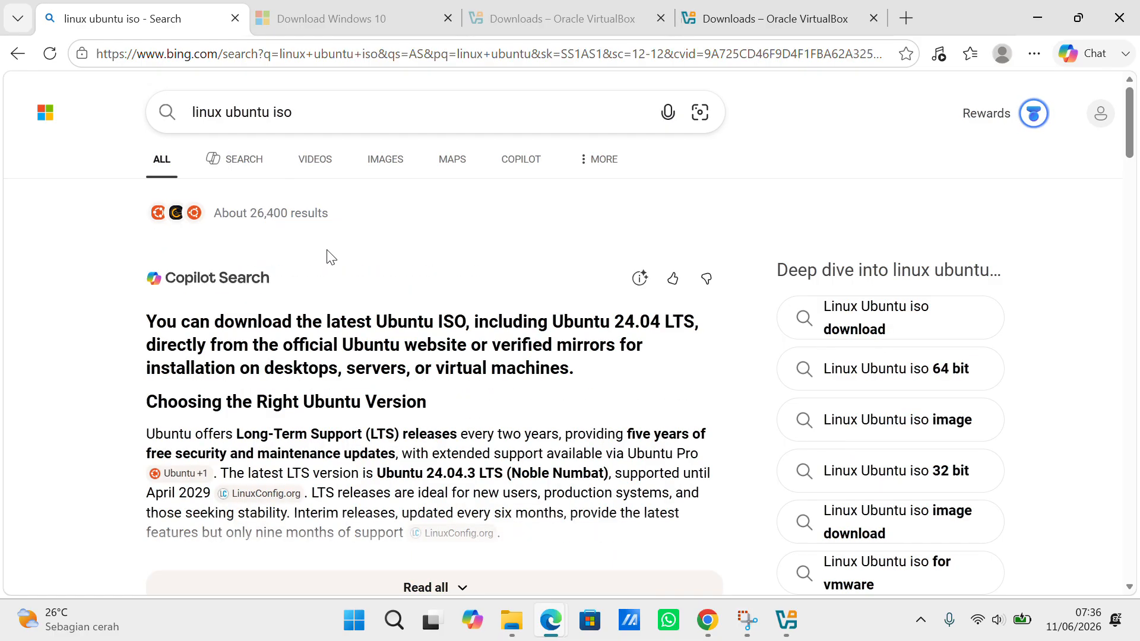
scroll(330, 297, "down", 6)
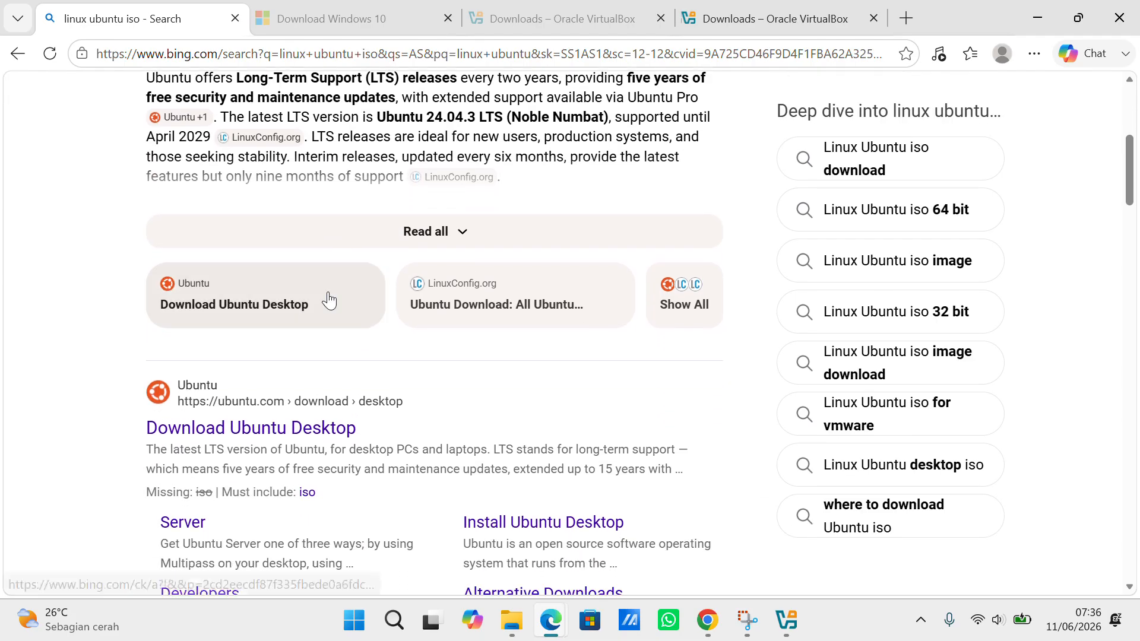
left_click(283, 426)
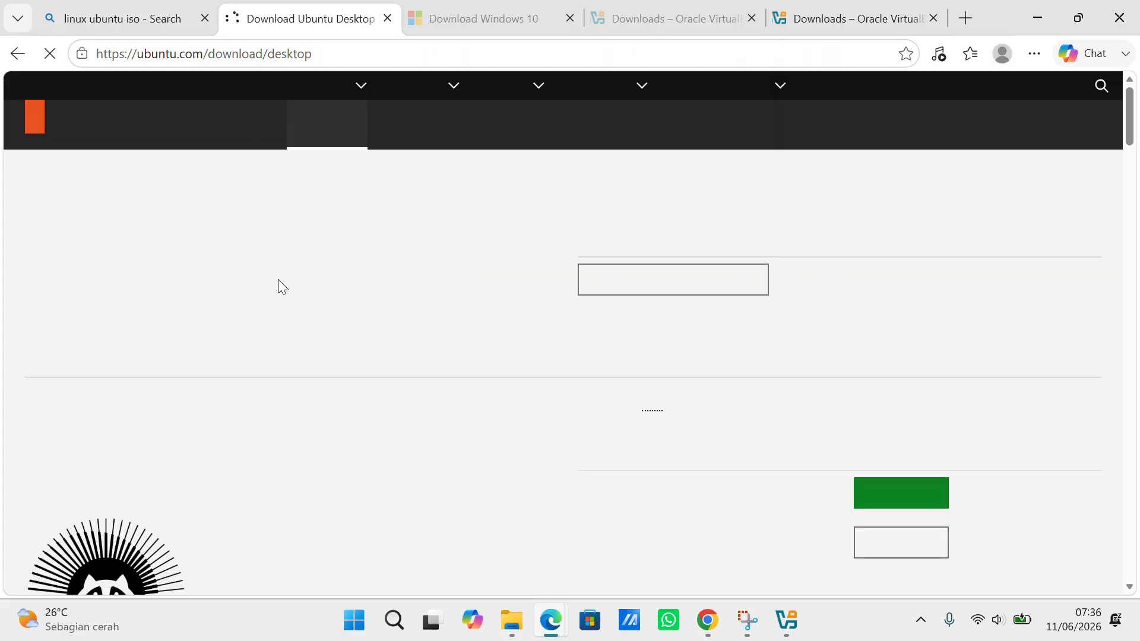
Accept all cookies on the Ubuntu download page and scroll back to the 26.04 LTS download
scroll(428, 313, "down", 2)
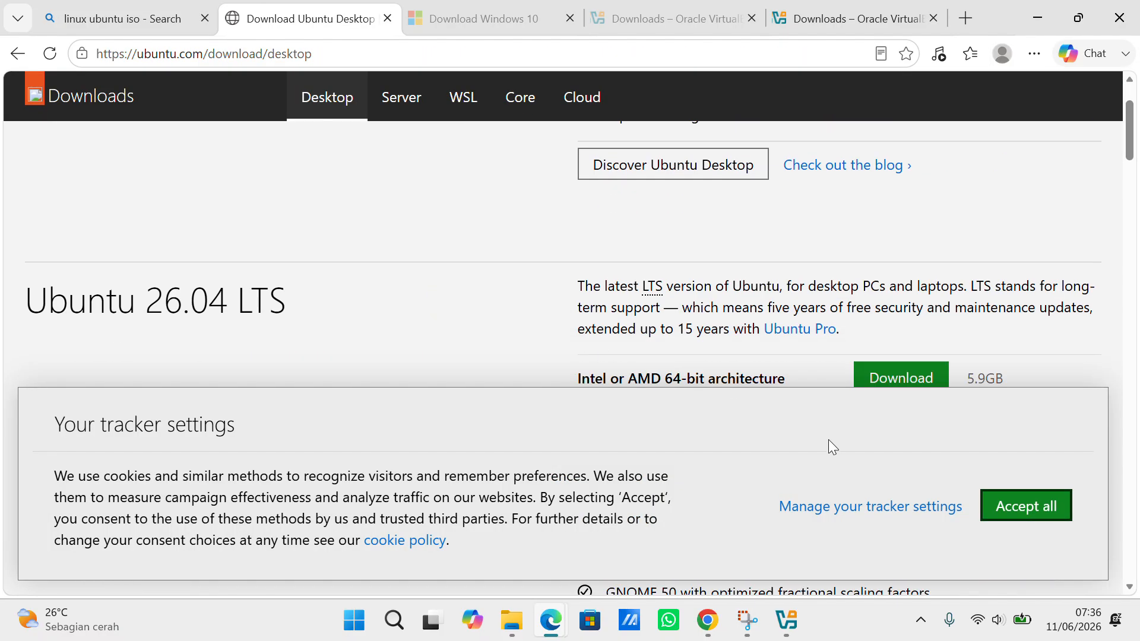
scroll(924, 343, "down", 2)
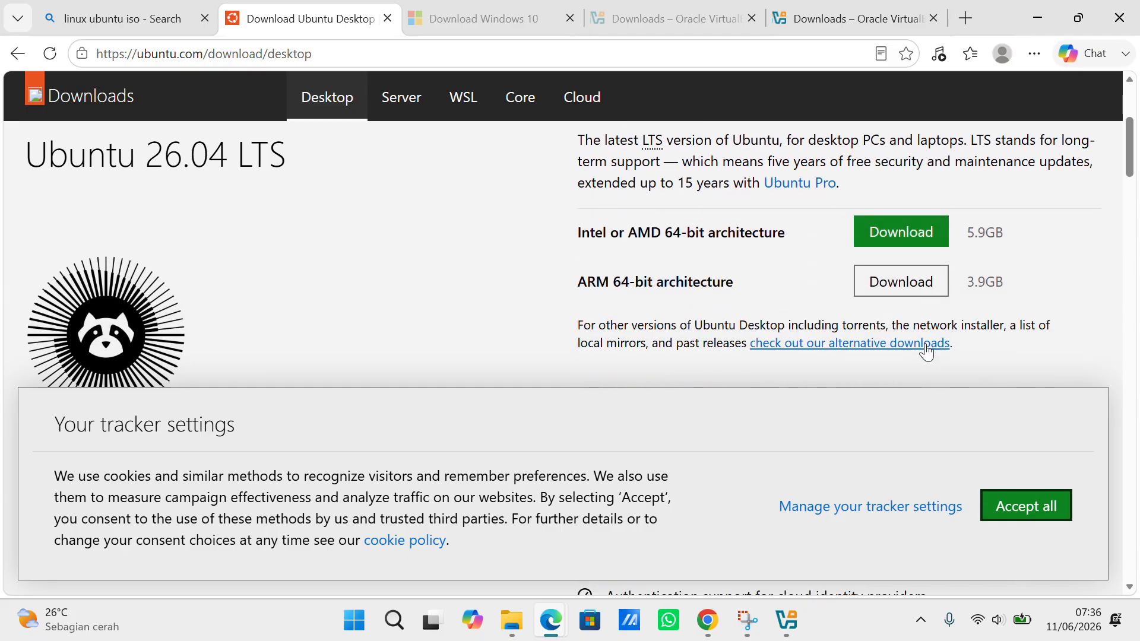
scroll(925, 349, "down", 4)
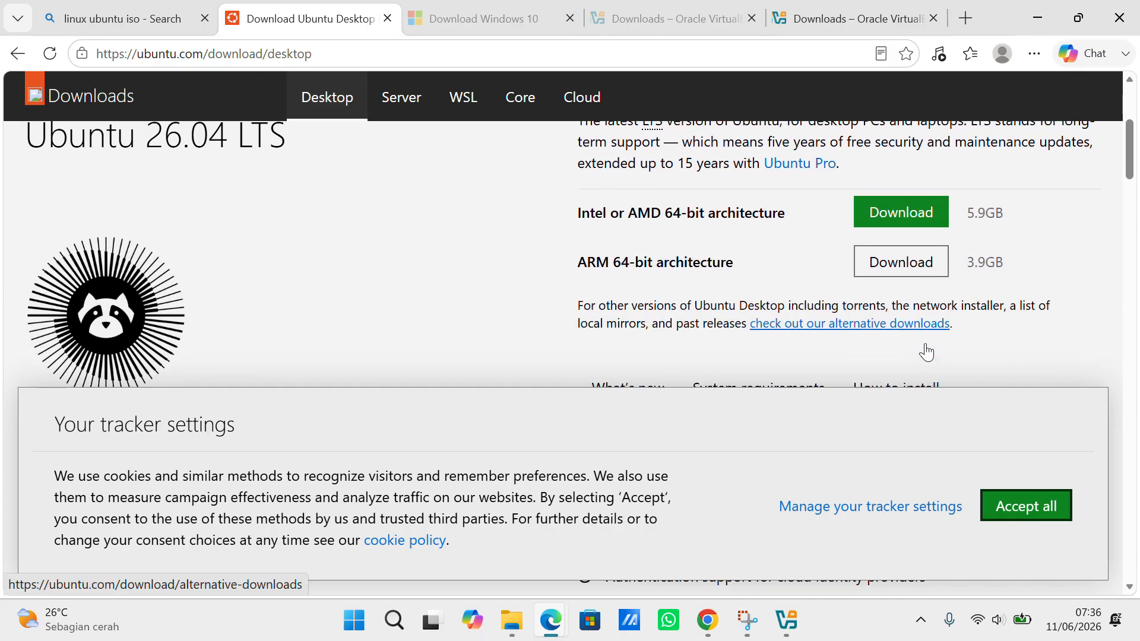
left_click(1026, 505)
scroll(980, 408, "down", 4)
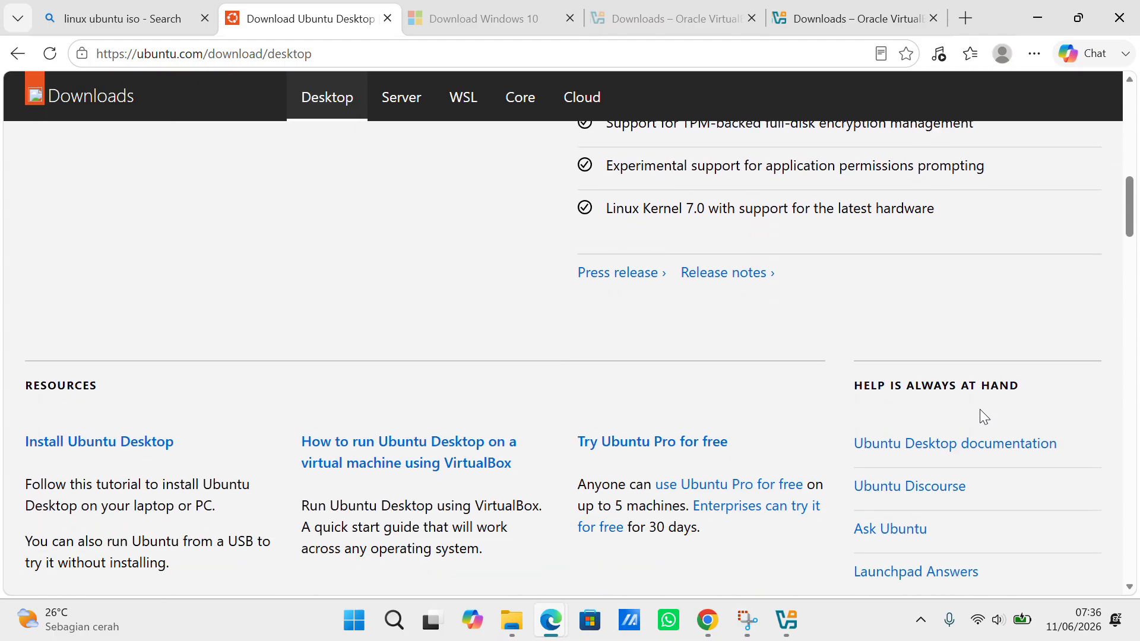
scroll(979, 410, "up", 10)
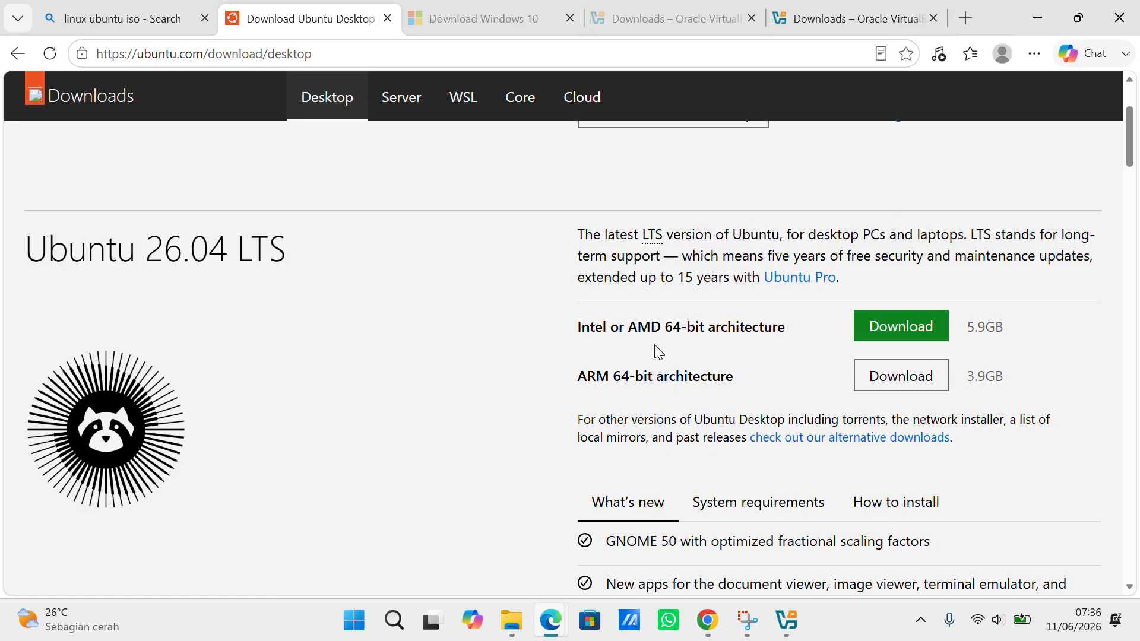
mouse_move(518, 620)
Start a new virtual machine in VirtualBox Manager named 'ubuntu tugas'
left_click(791, 623)
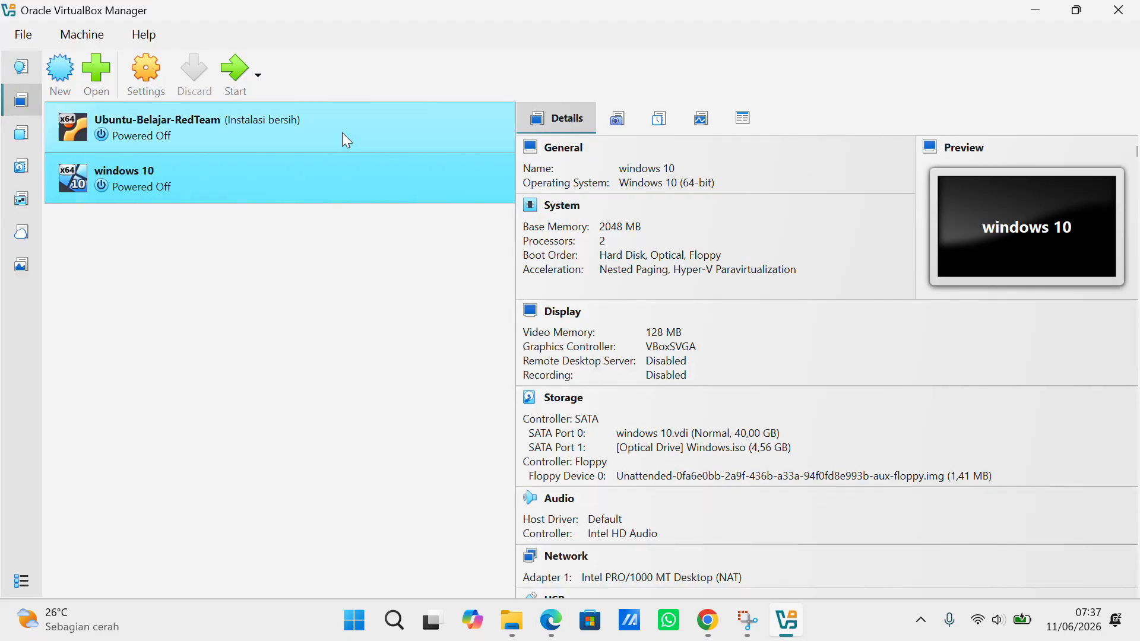
left_click(62, 71)
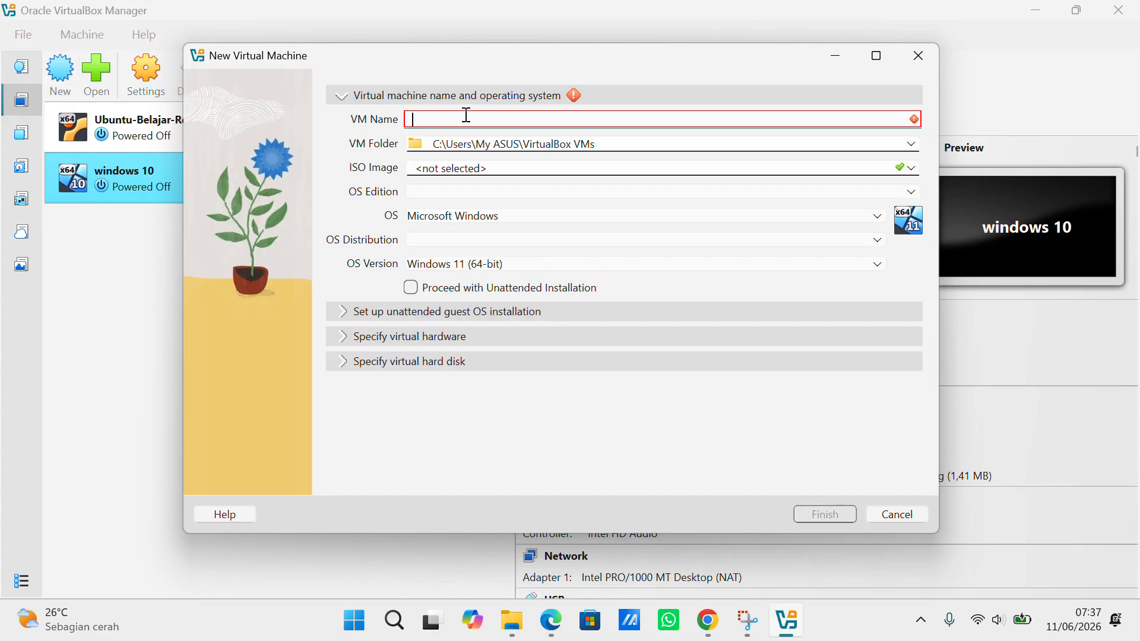
type("ubuntu")
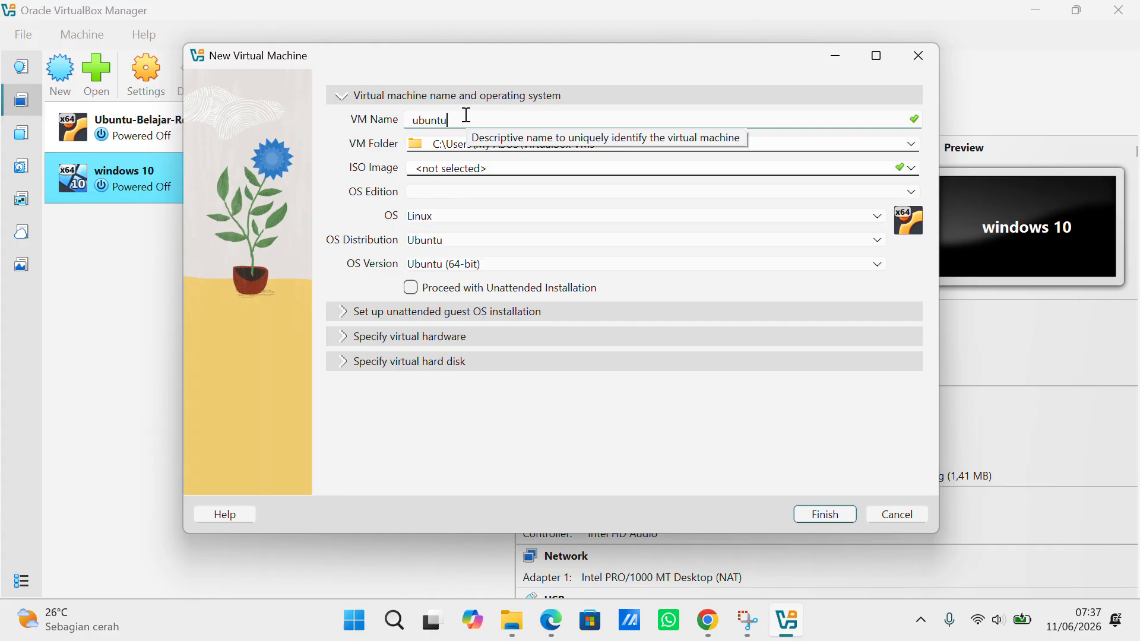
type(" tugas")
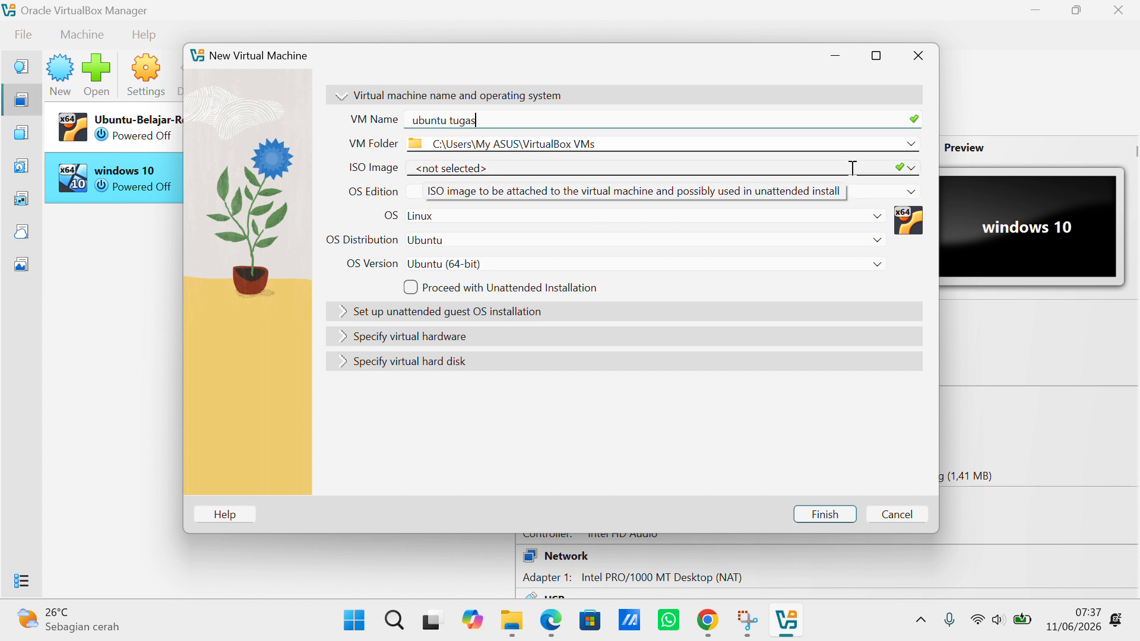
Choose Other... in the ISO Image list to browse the disk for an ISO file
left_click(911, 168)
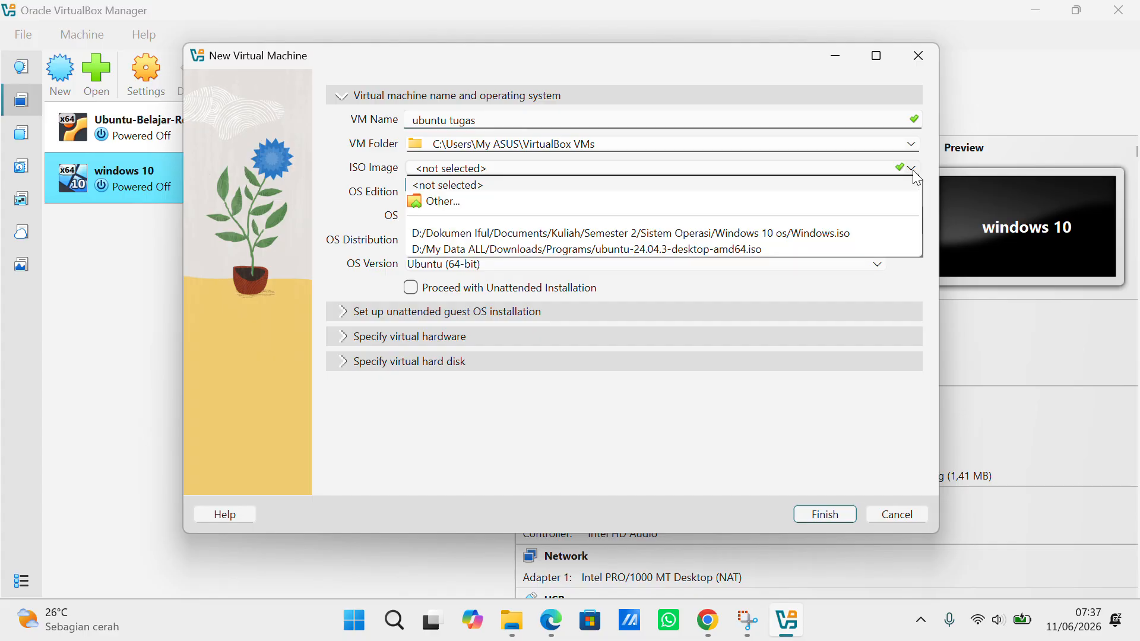
left_click(717, 199)
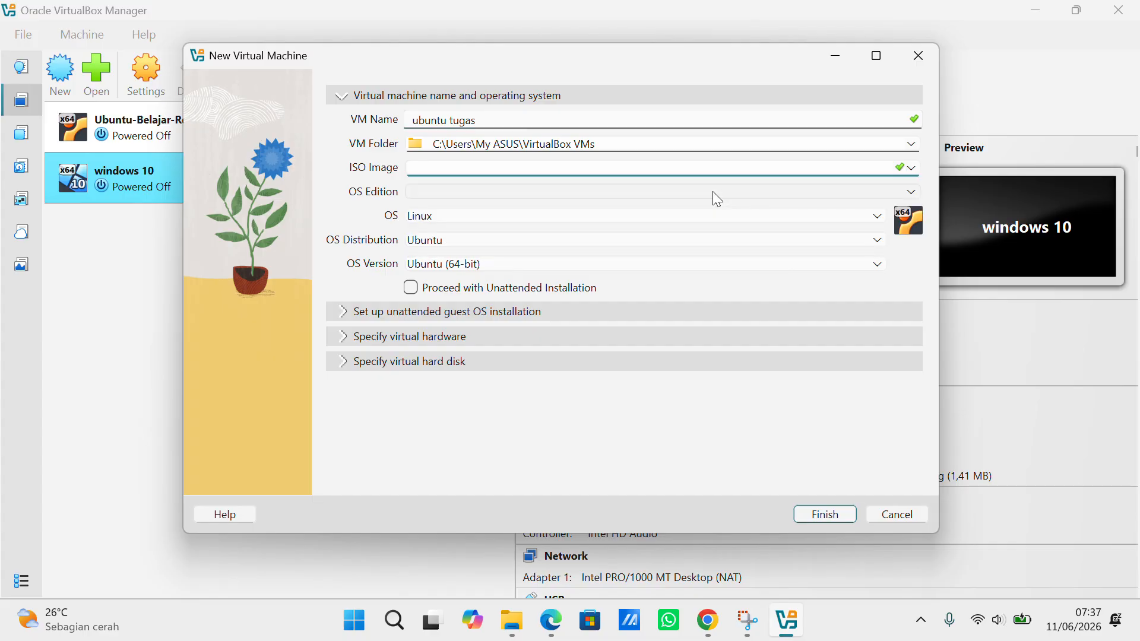
left_click(912, 170)
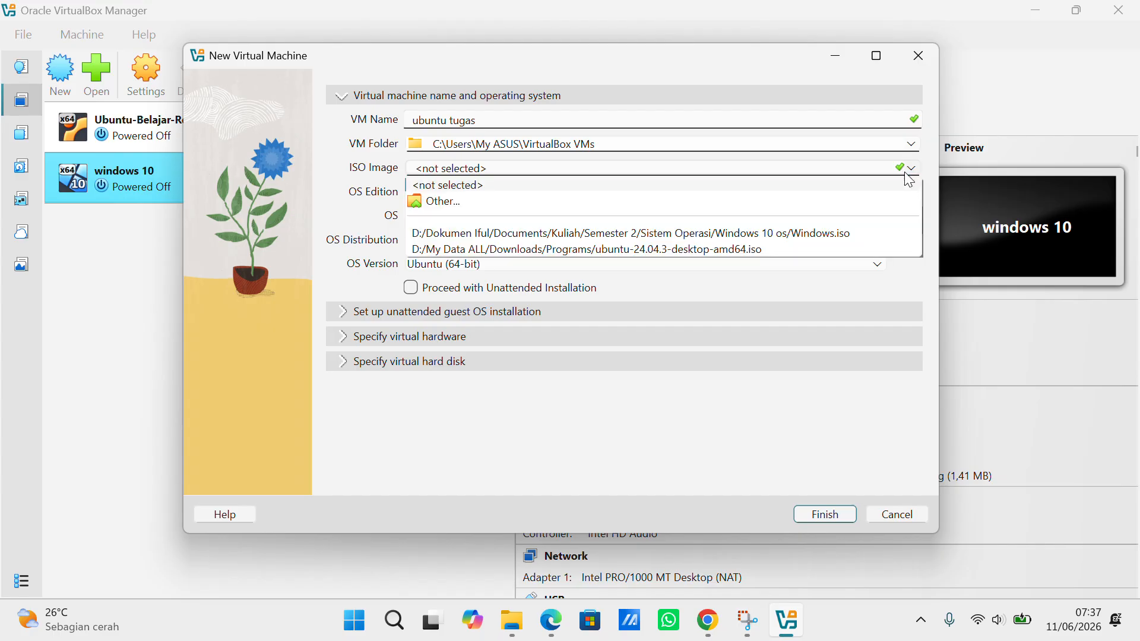
left_click(656, 206)
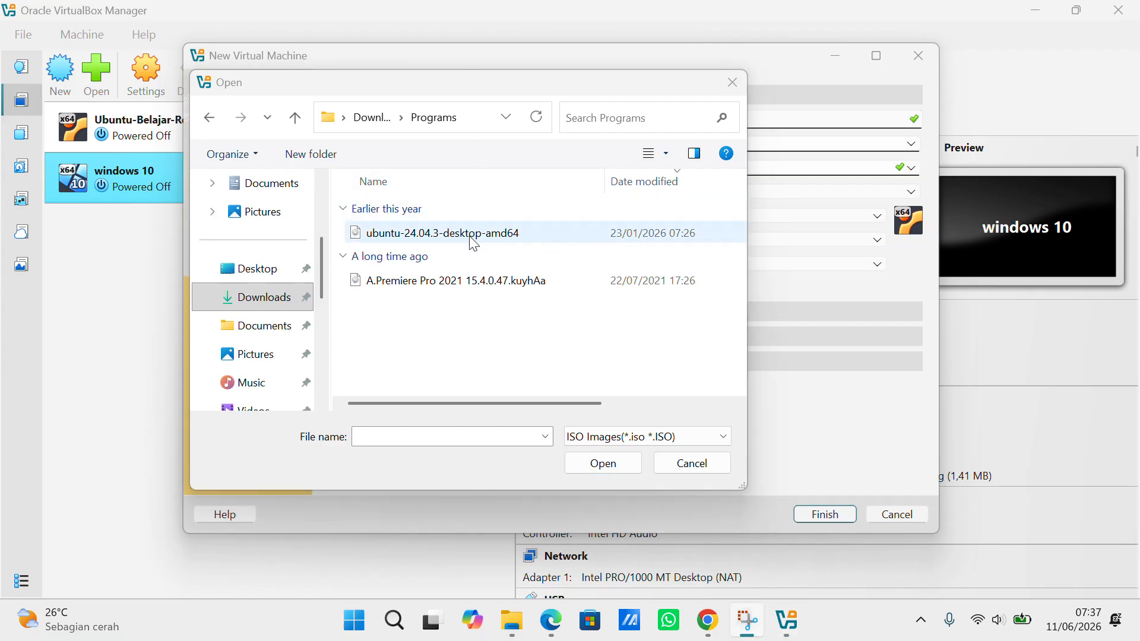
Select ubuntu-24.04.3-desktop-amd64 in the Open dialog and attach it as the VM's ISO
left_click(410, 243)
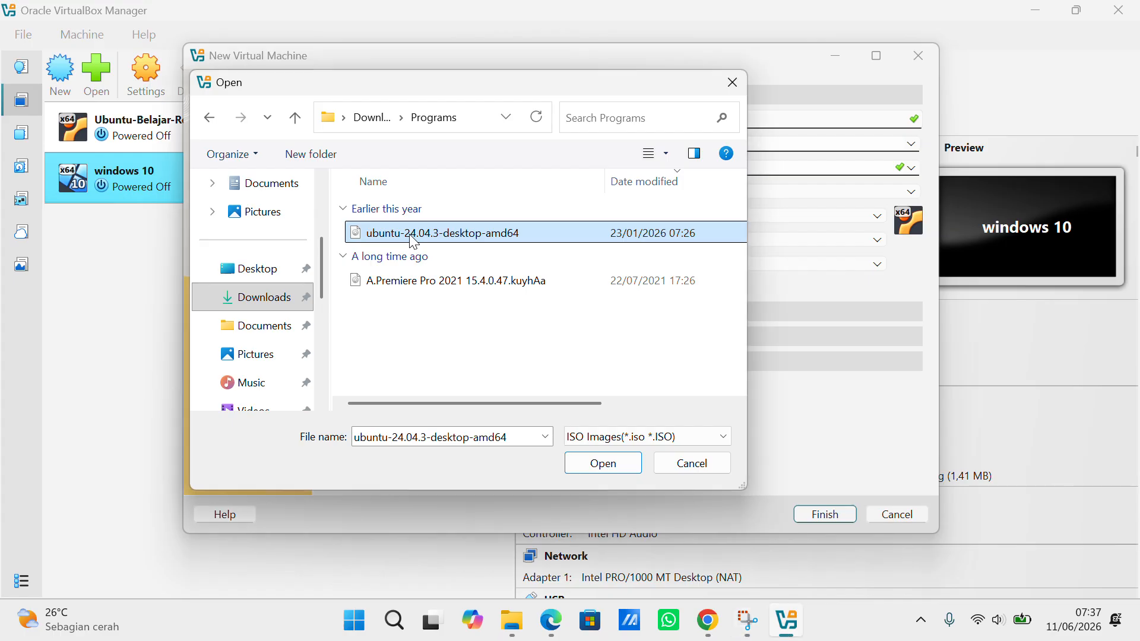
left_click(604, 463)
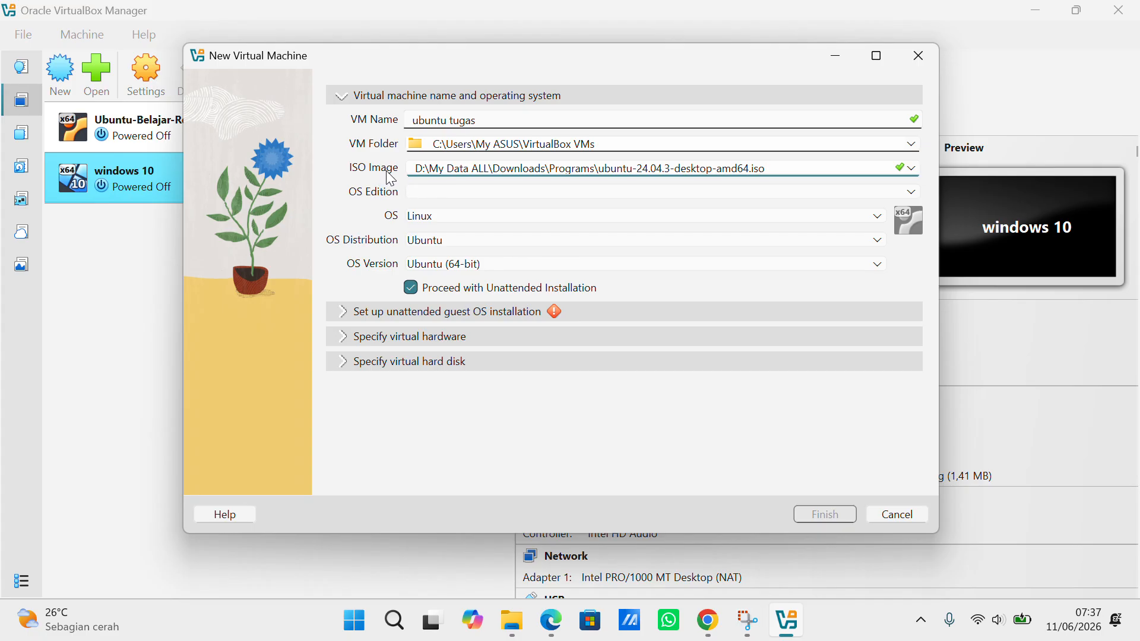
Enter the unattended-install account password and type it again to confirm it
left_click(423, 313)
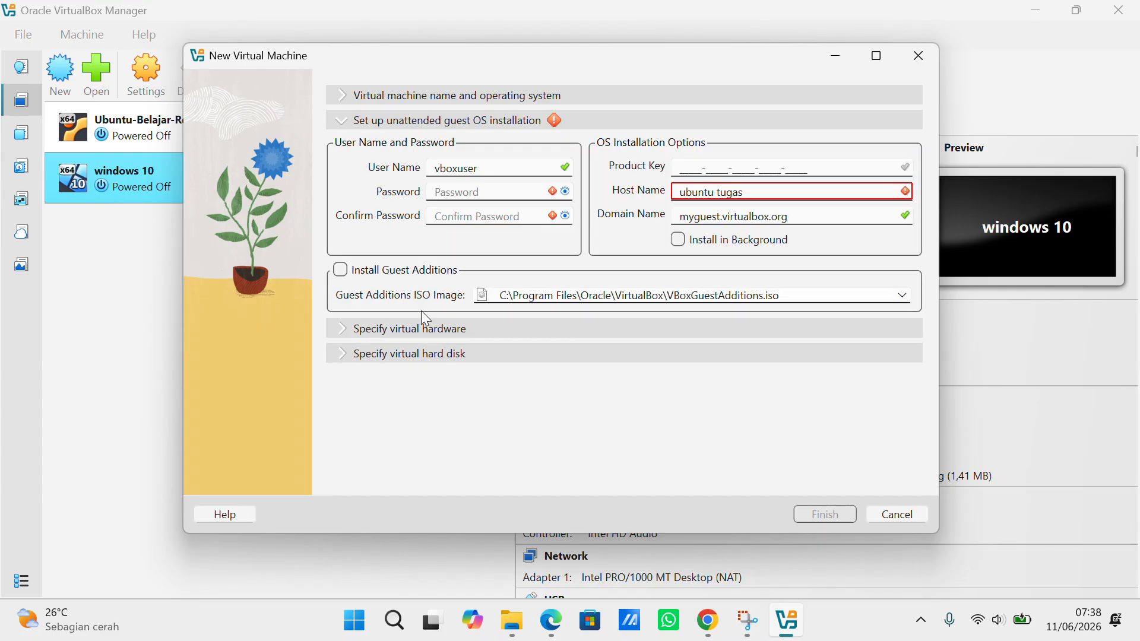
left_click(479, 190)
type("12345")
type("•••")
left_click(478, 210)
type("••••••")
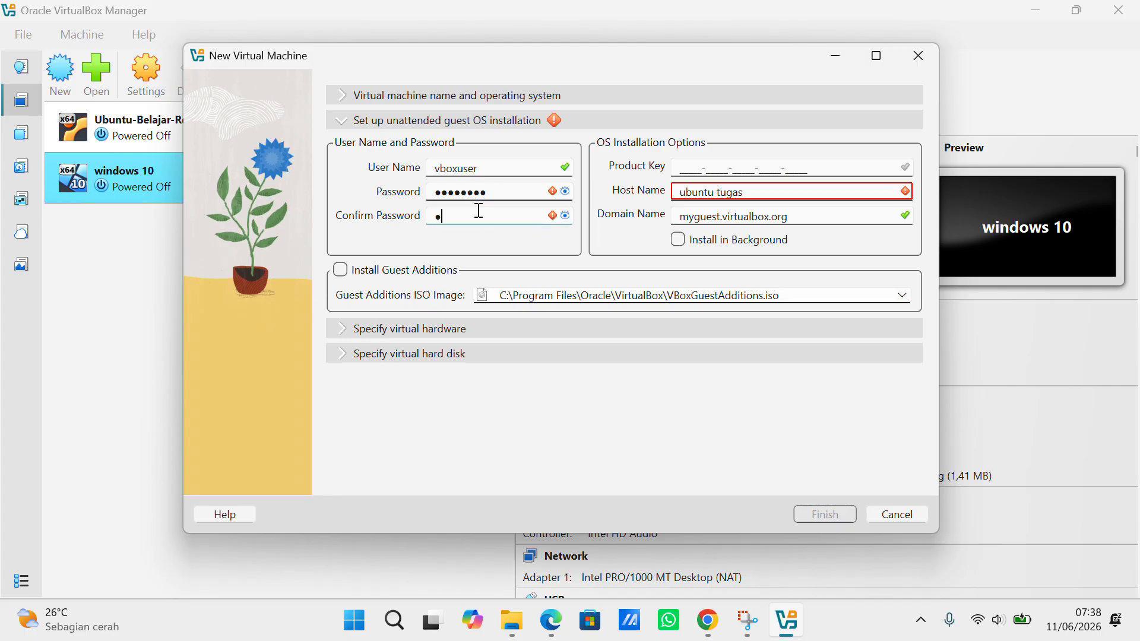
type("•••")
key("BackSpace")
key("BackSpace")
key("BackSpace")
type("•••")
Shorten the guest host name to 'ubuntu' by deleting 'tugas', then show the virtual hardware settings
left_click(834, 194)
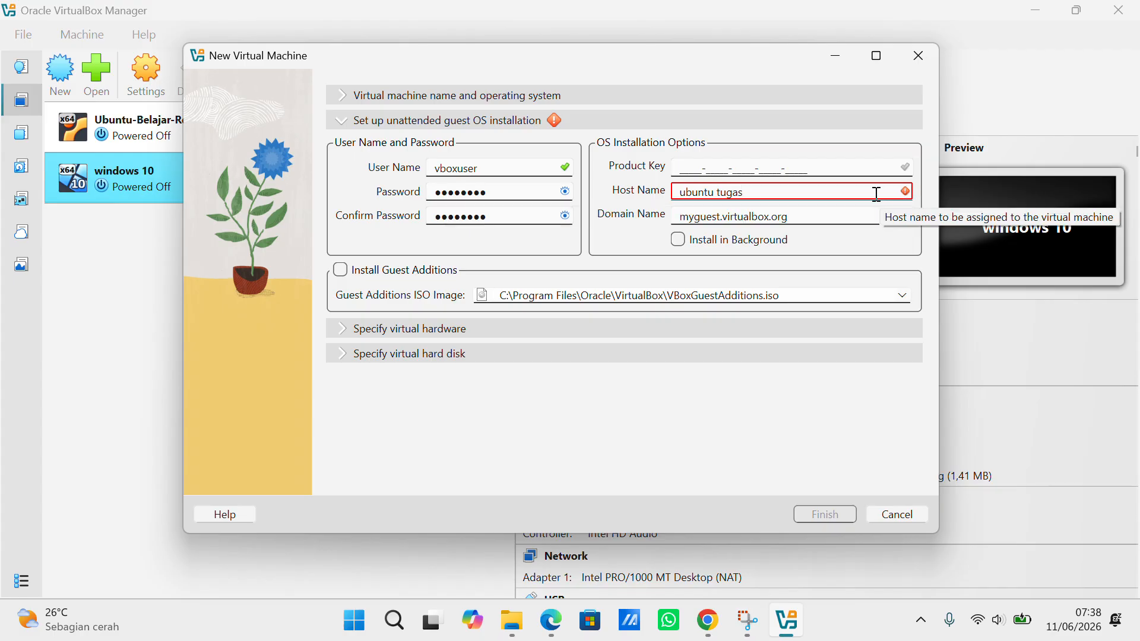
key("BackSpace")
key("BackSpace")
key("BackSpace")
key("BackSpace")
key("BackSpace")
key("BackSpace")
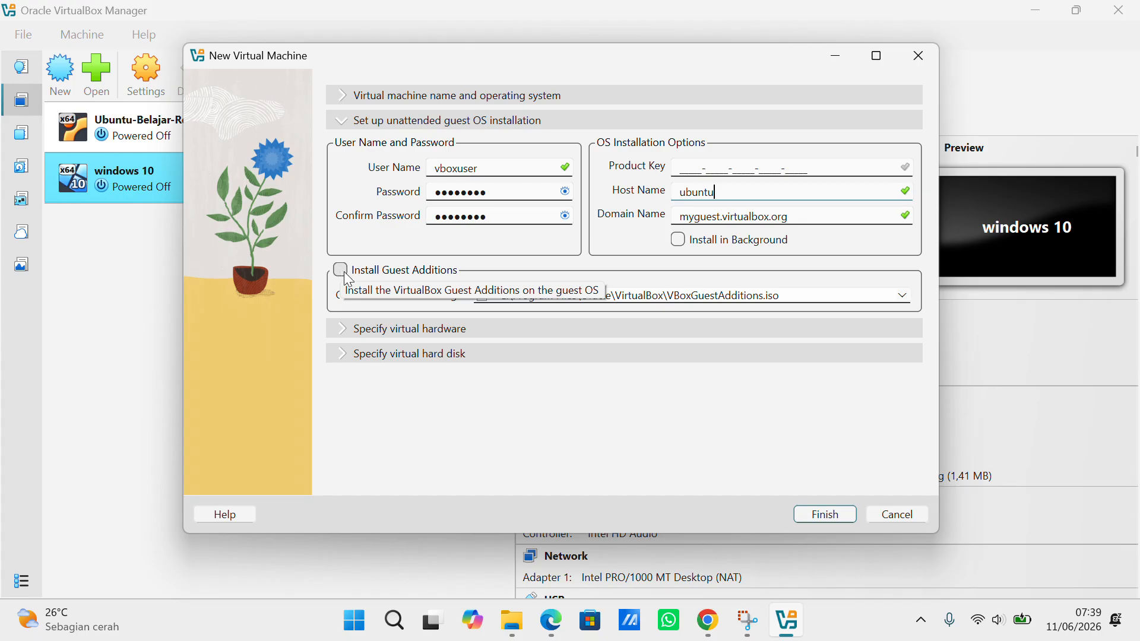
left_click(392, 328)
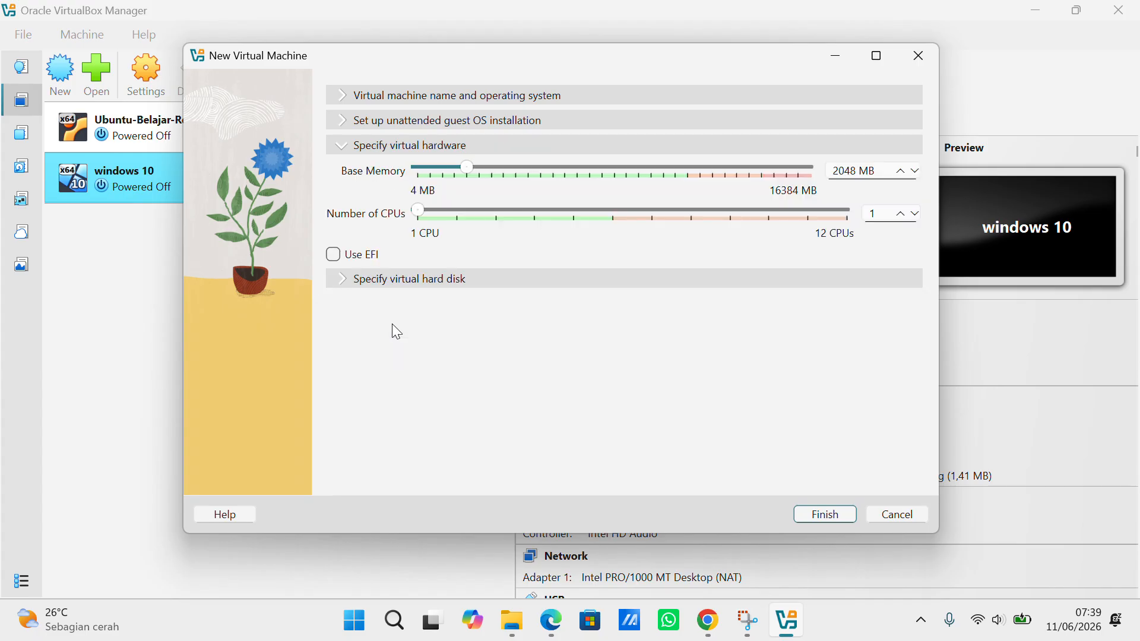
Set the VM's Number of CPUs to 3 and show the virtual hard disk settings
left_click(495, 211)
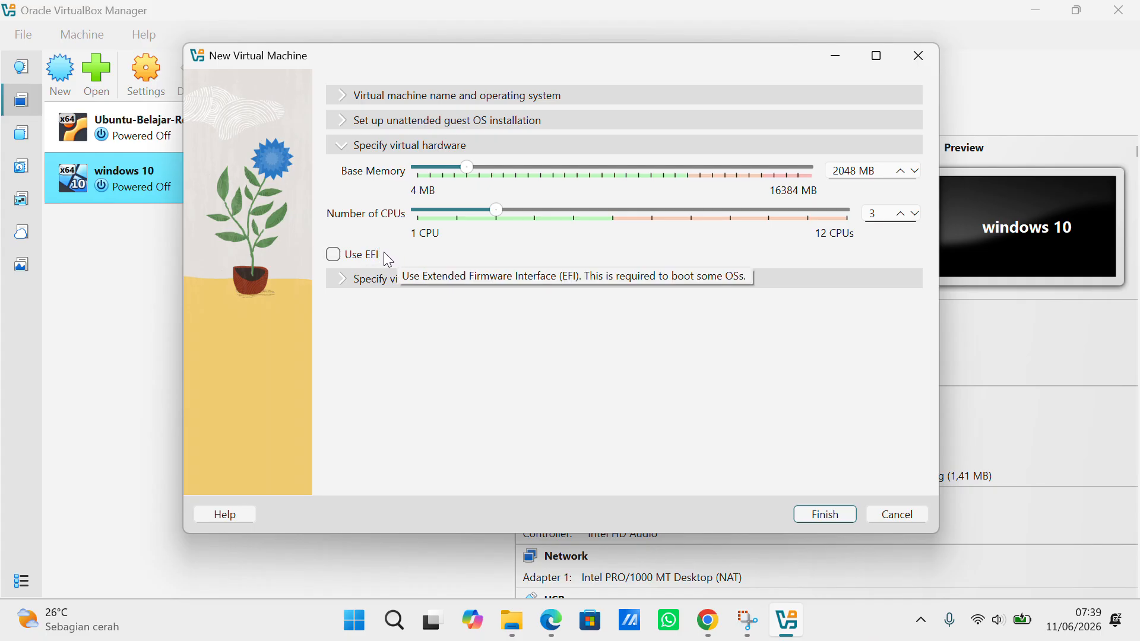
left_click(375, 276)
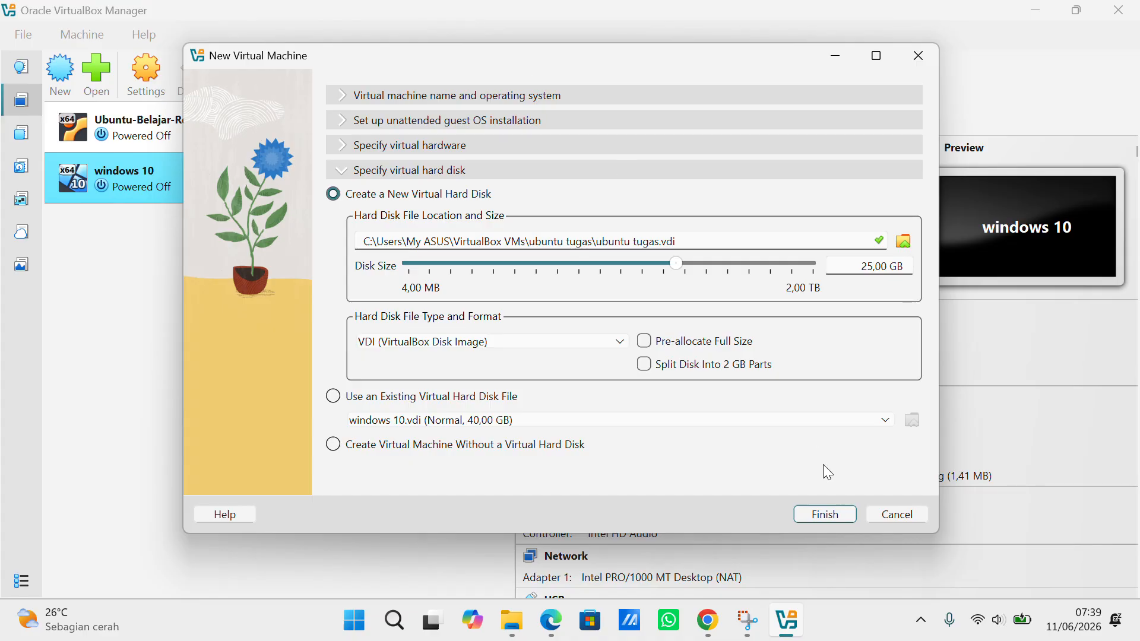
Create the ubuntu tugas VM with 2048 MB, 3 processors and a 25 GB disk
left_click(824, 514)
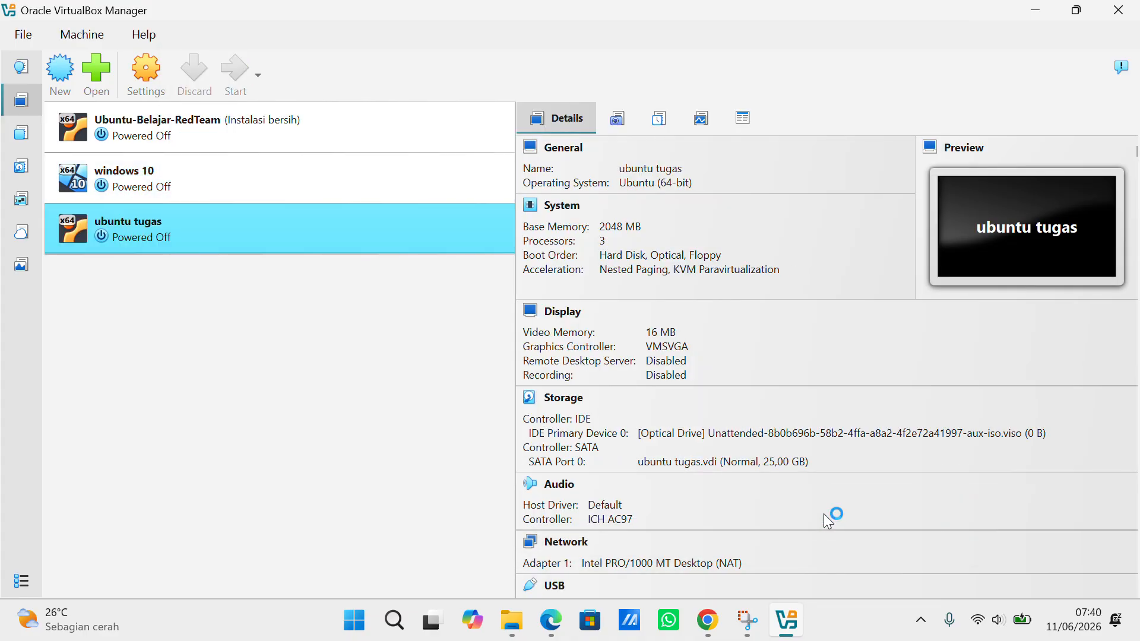